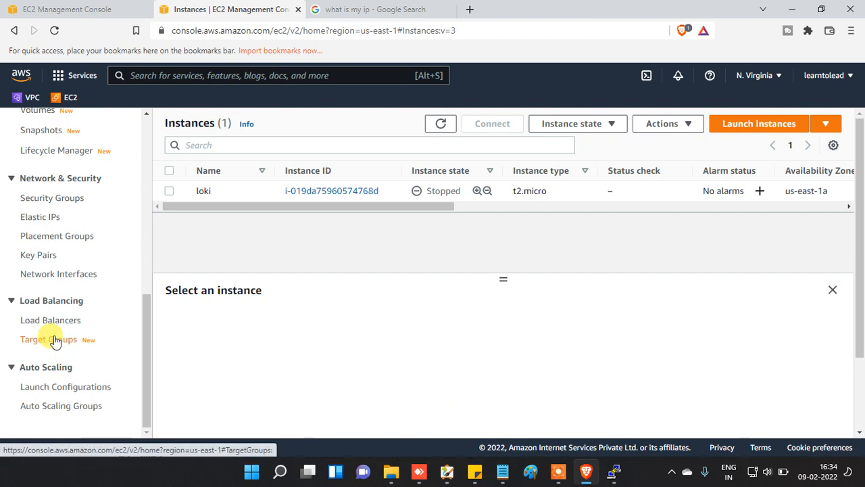
Step: Go to Key Pairs under Network & Security to see the existing loki key
scroll(57, 298, "up", 10)
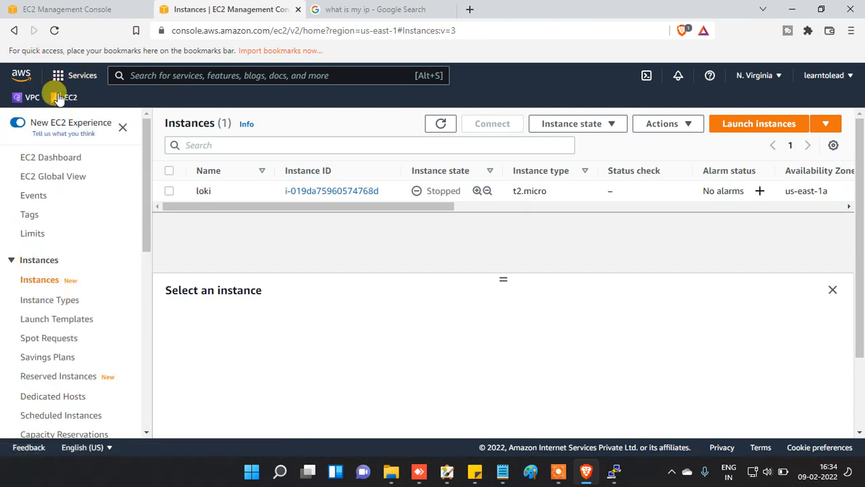
scroll(59, 351, "down", 6)
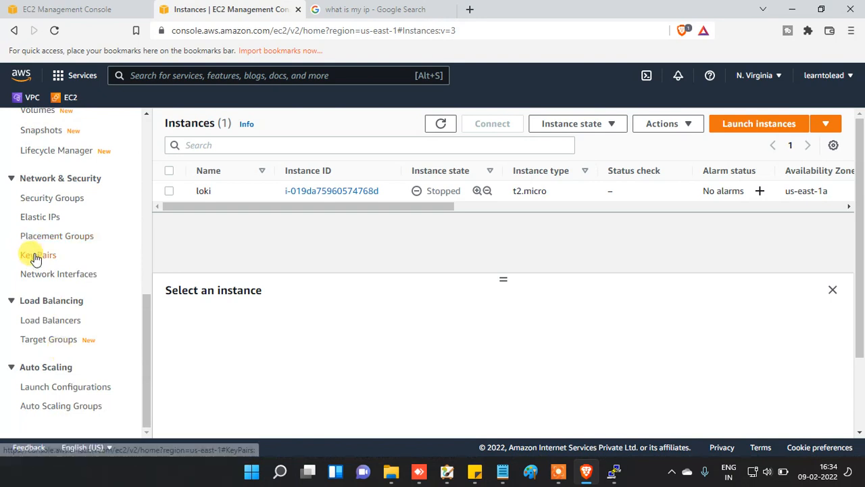
left_click(33, 255)
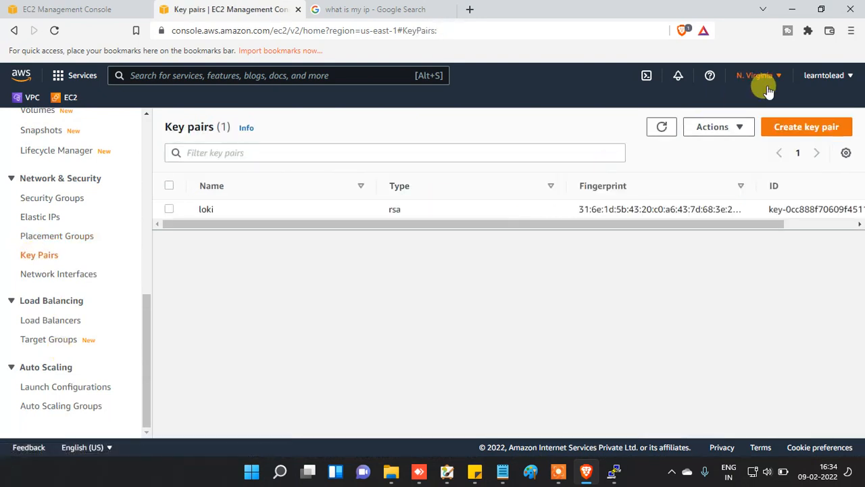
Step: Create a .pem key pair named Test, save Test.pem, and return to the Instances list
left_click(791, 127)
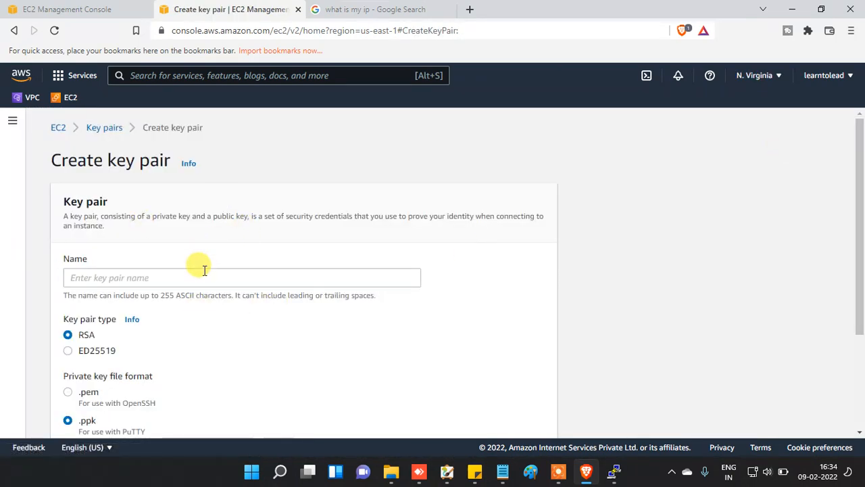
left_click(204, 272)
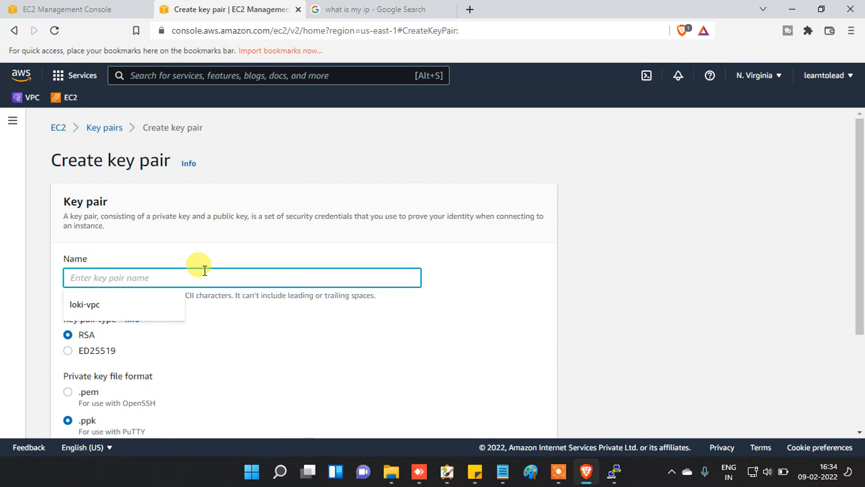
type("Test")
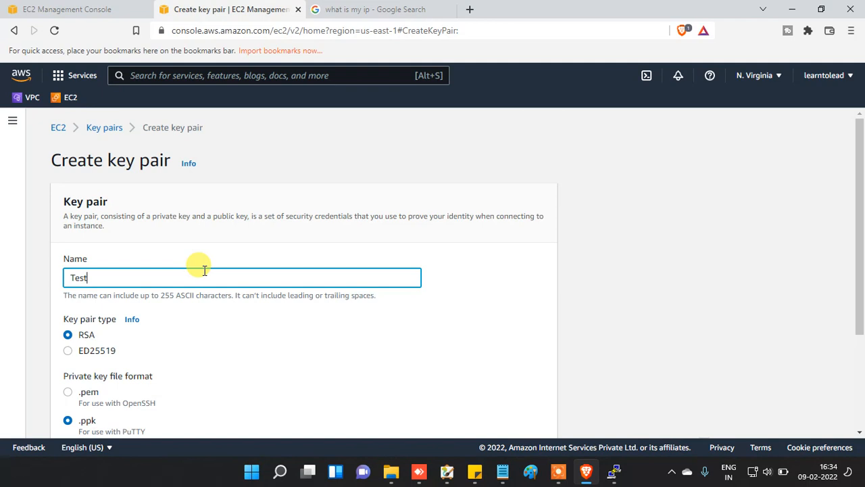
scroll(213, 346, "down", 2)
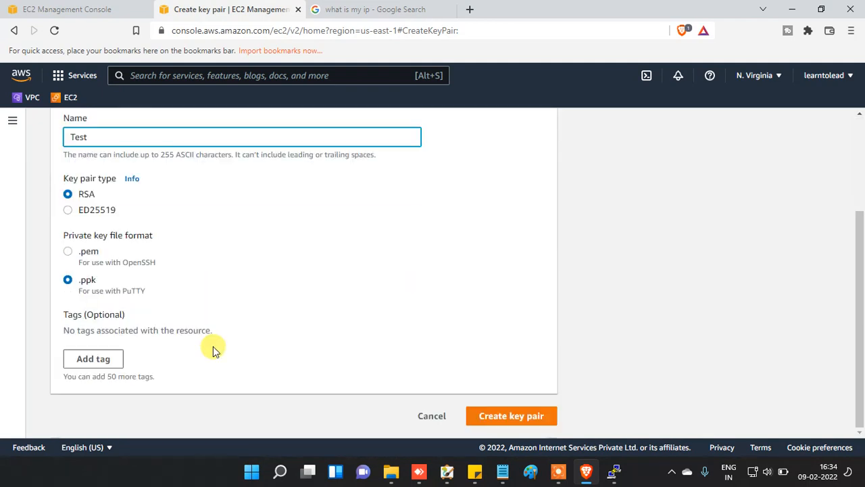
left_click(68, 251)
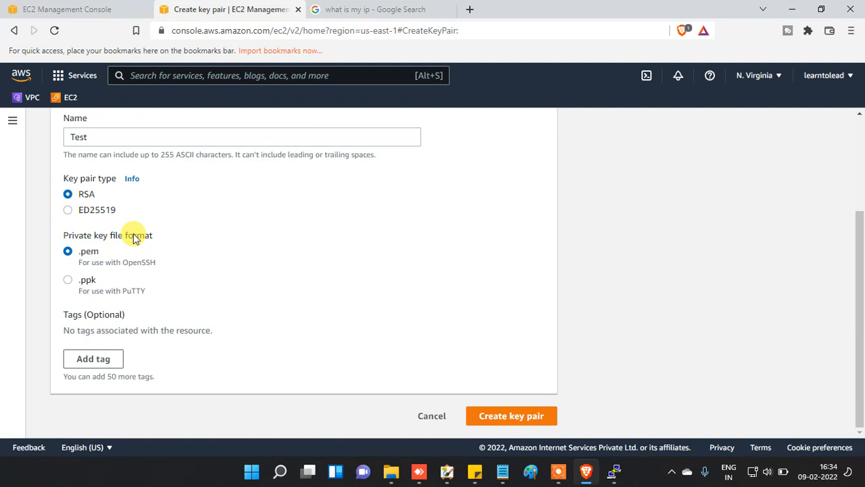
left_click(512, 415)
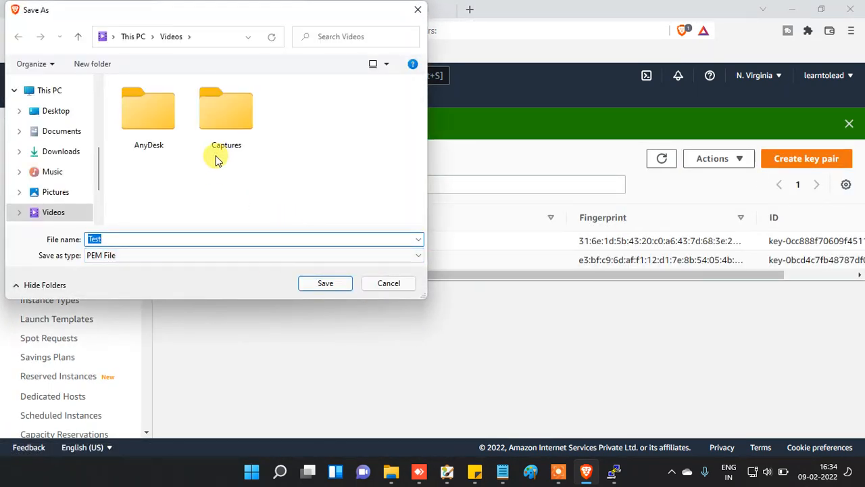
left_click(328, 285)
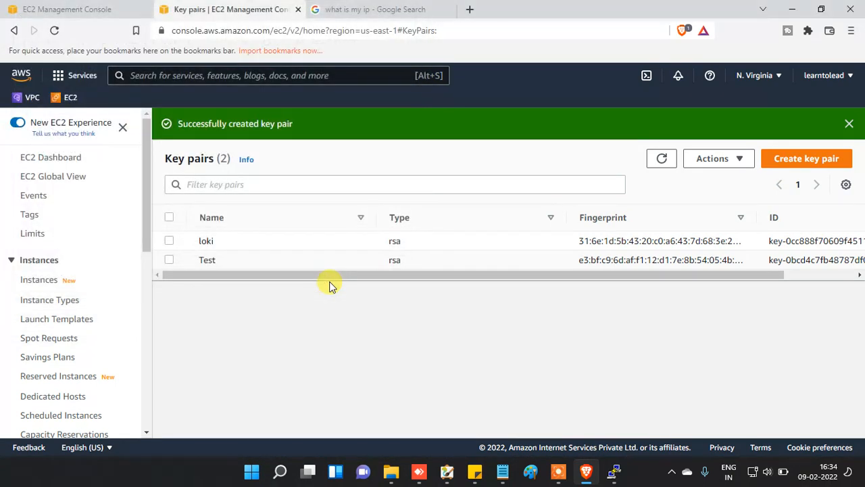
left_click(25, 283)
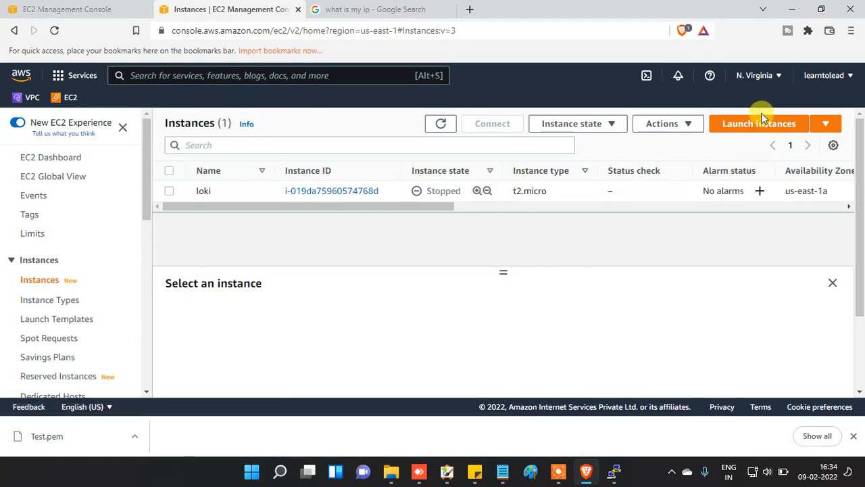
Step: Launch a new instance from the Amazon Linux 2 AMI, keeping t2.micro, and continue to instance details
left_click(761, 126)
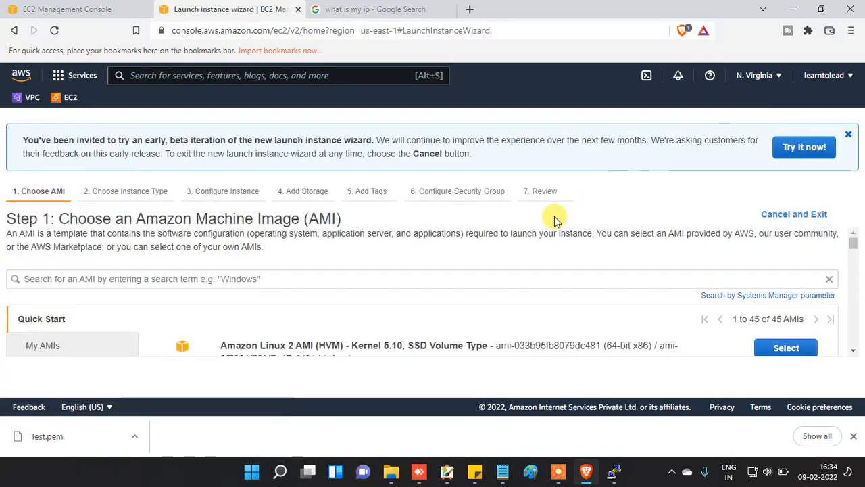
scroll(570, 318, "down", 3)
scroll(663, 334, "down", 1)
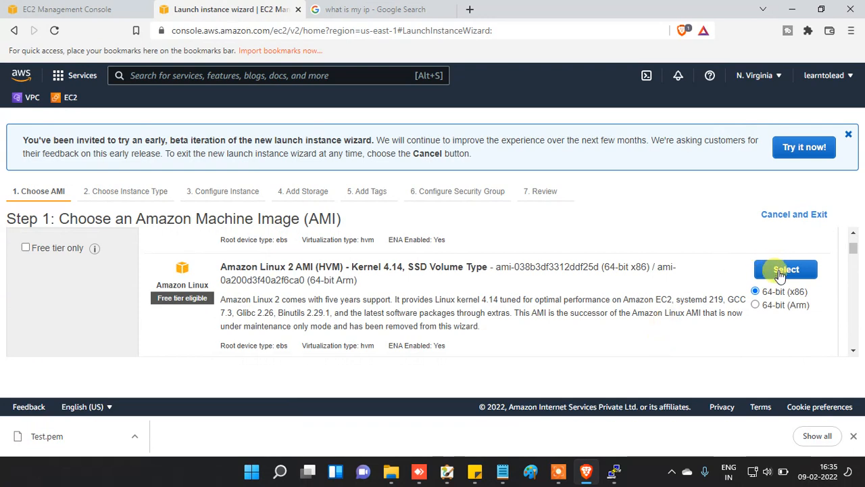
left_click(783, 270)
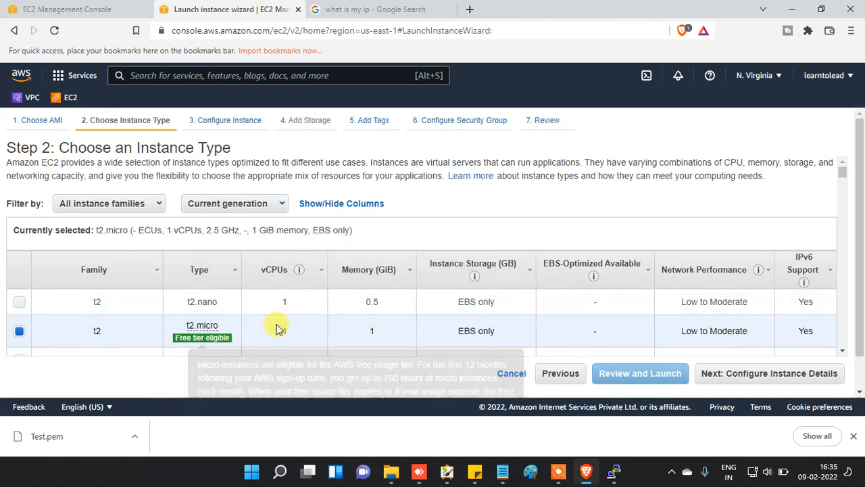
scroll(276, 327, "down", 3)
scroll(232, 245, "up", 3)
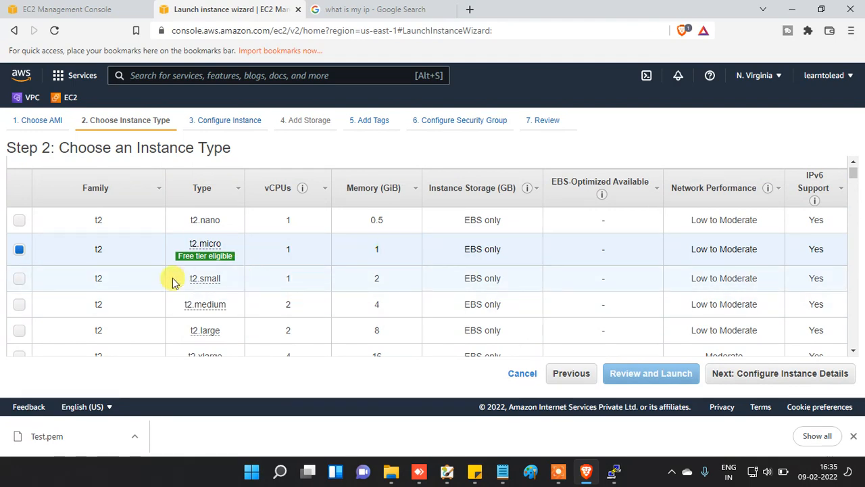
left_click(838, 381)
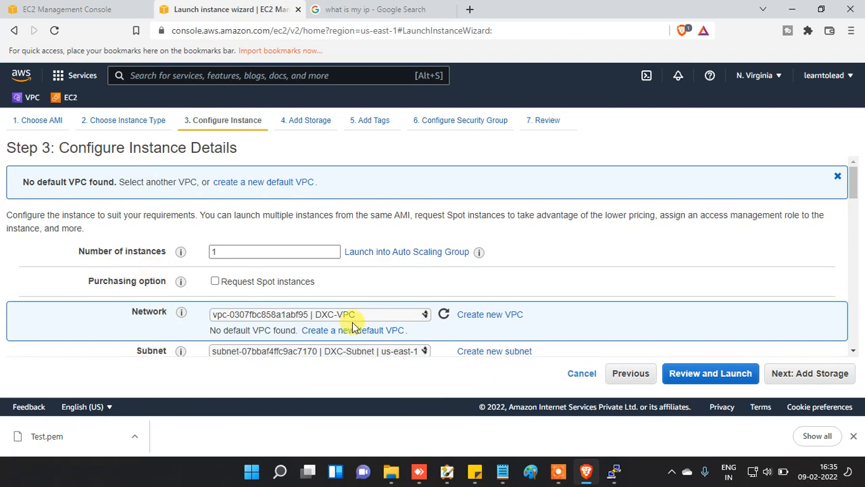
Step: Set Auto-assign Public IP to Enable, then scroll down to Network interfaces
scroll(351, 327, "down", 3)
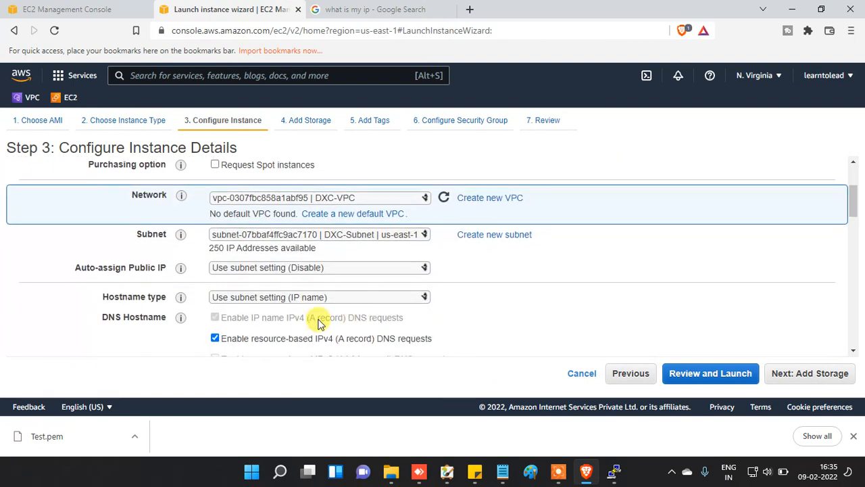
left_click(309, 268)
left_click(302, 292)
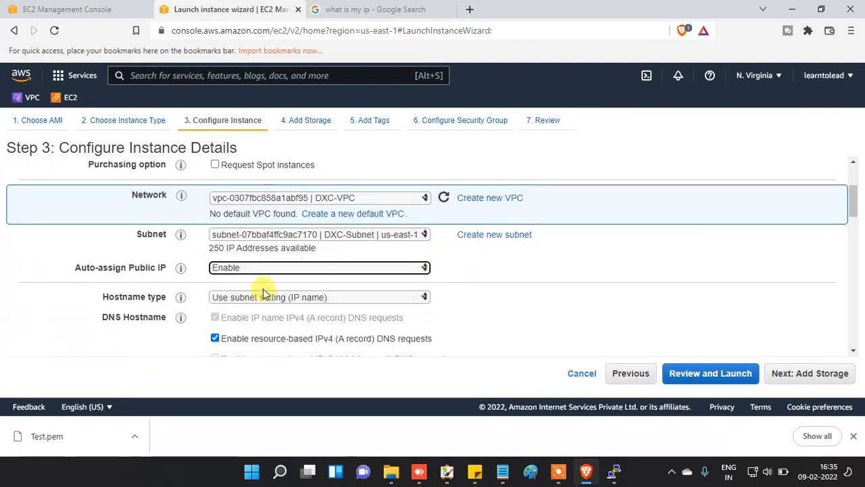
left_click_drag(76, 266, 167, 267)
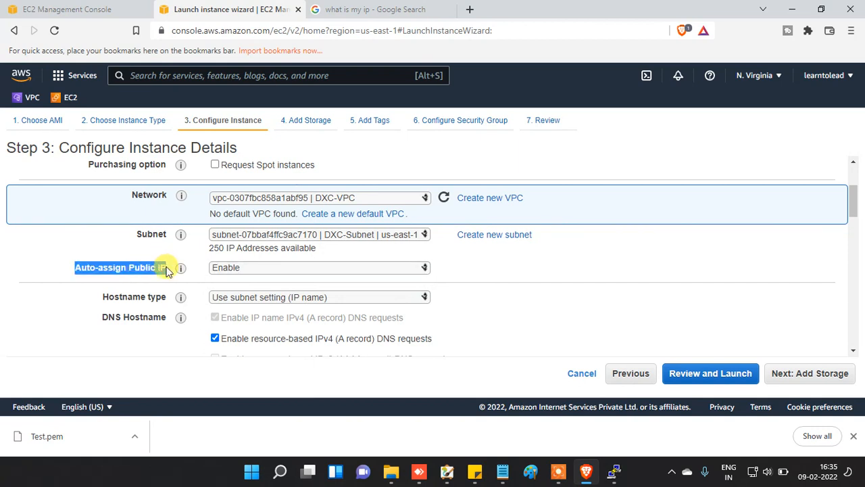
left_click(512, 267)
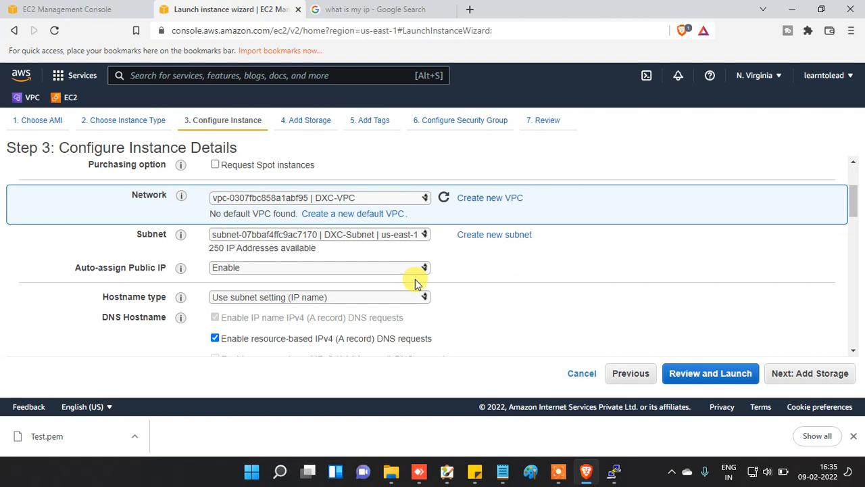
scroll(506, 274, "down", 2)
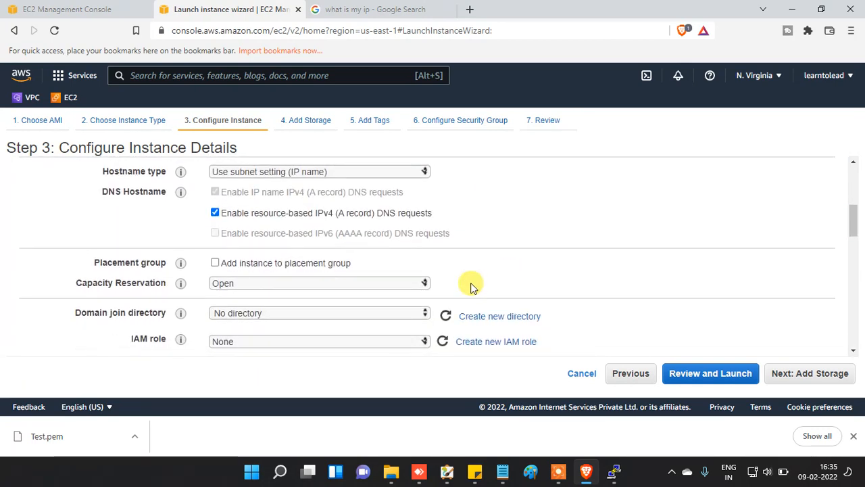
scroll(246, 296, "down", 5)
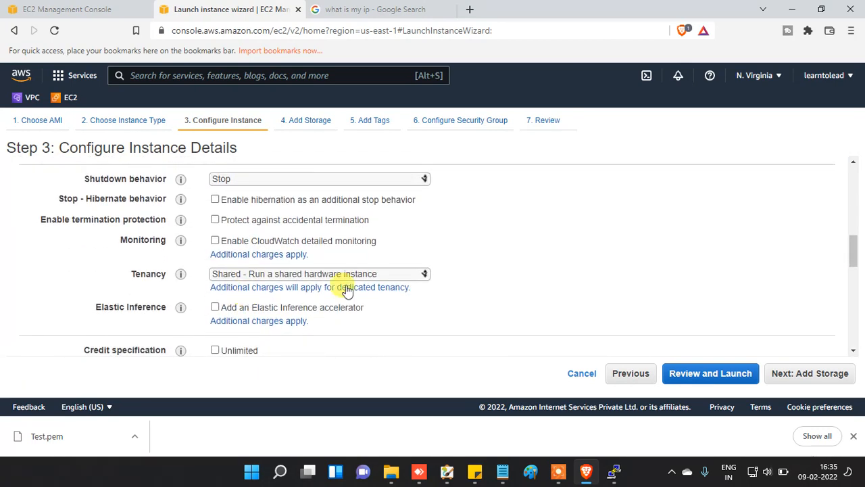
scroll(422, 302, "down", 2)
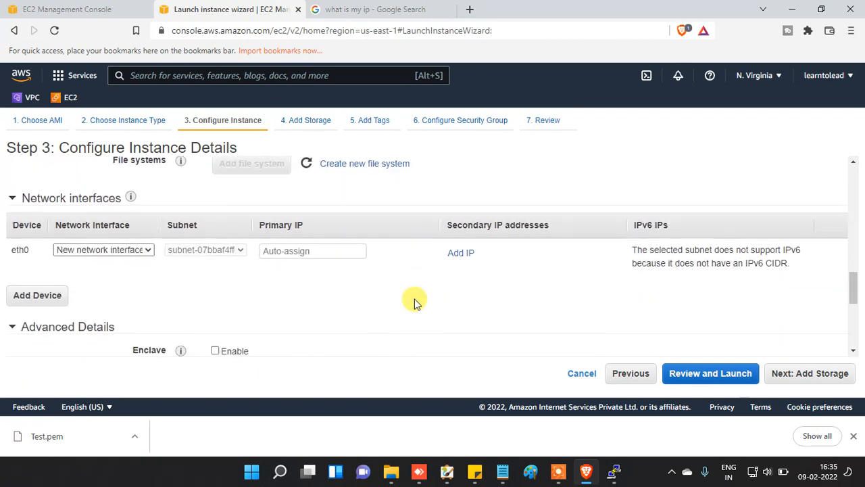
Step: Give eth0 primary IP 10.1.1.121 and secondary IP 10.1.1.20, then continue to storage
left_click(301, 247)
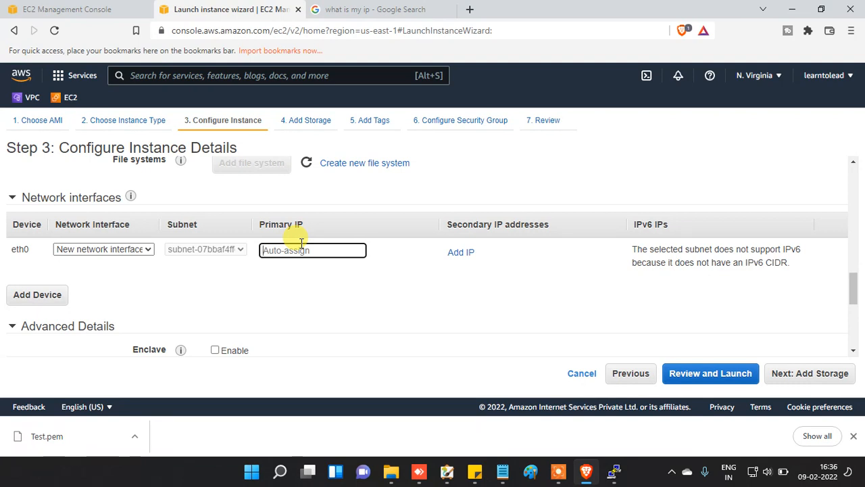
type("10.1.1.121")
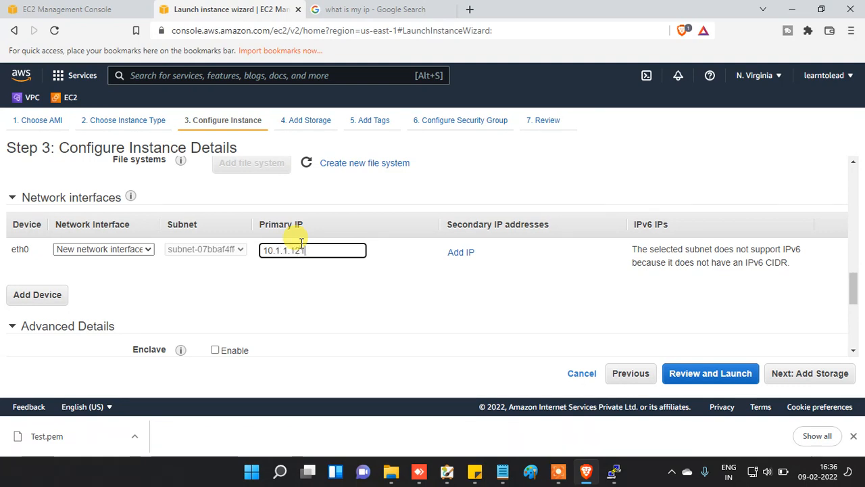
left_click(459, 253)
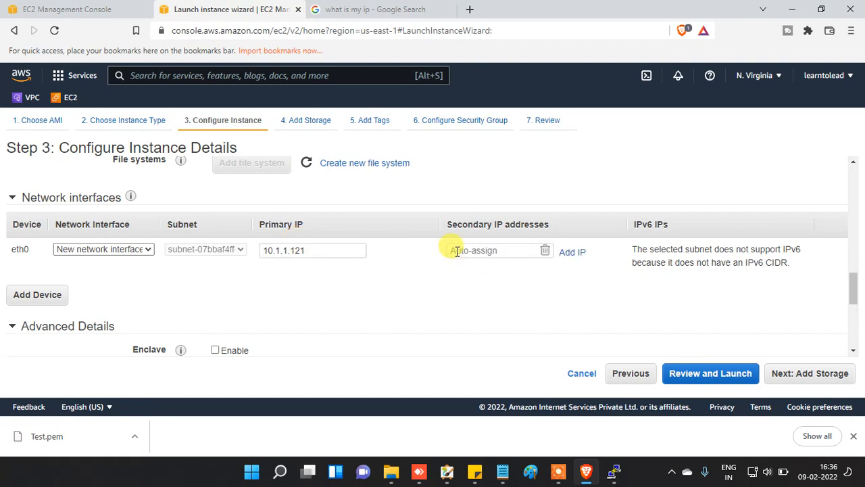
left_click(461, 251)
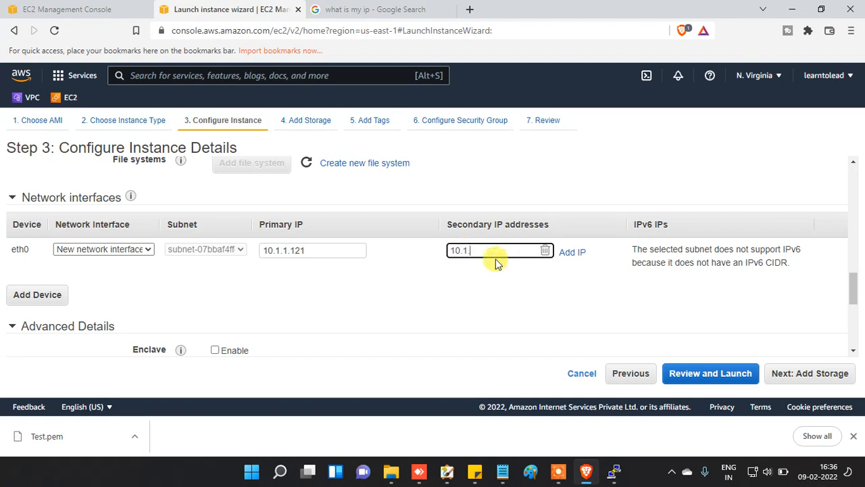
type("10.1.1.20")
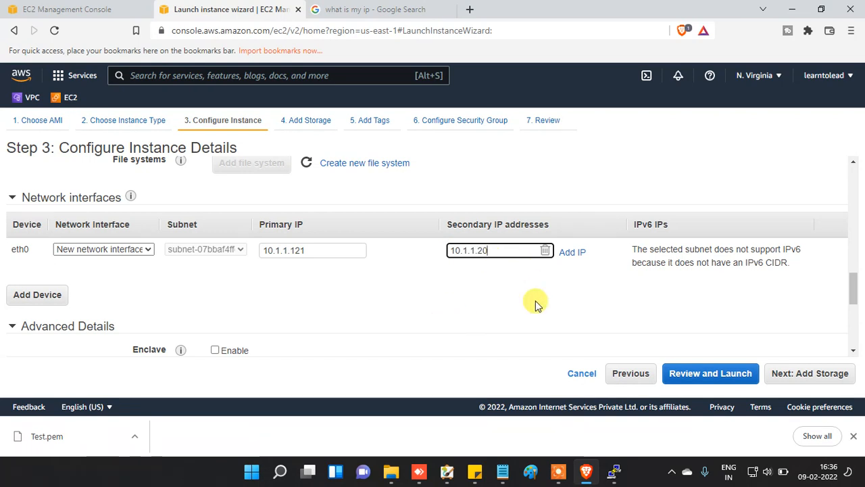
left_click(790, 373)
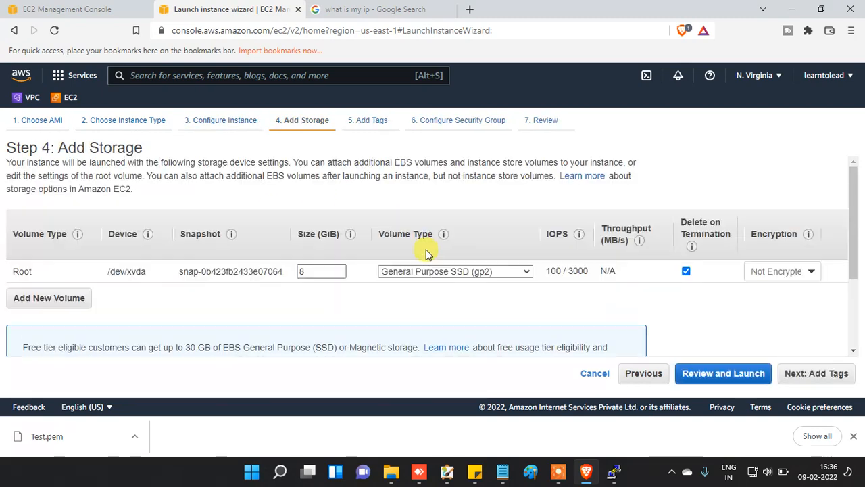
Step: Try a 6 GiB root volume, then set it to 8 GiB and continue to tags
double_click(325, 266)
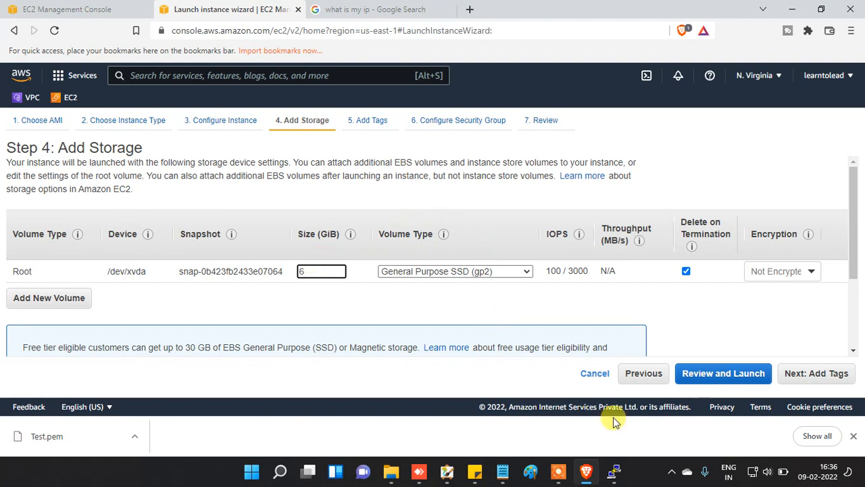
type("6")
left_click(808, 375)
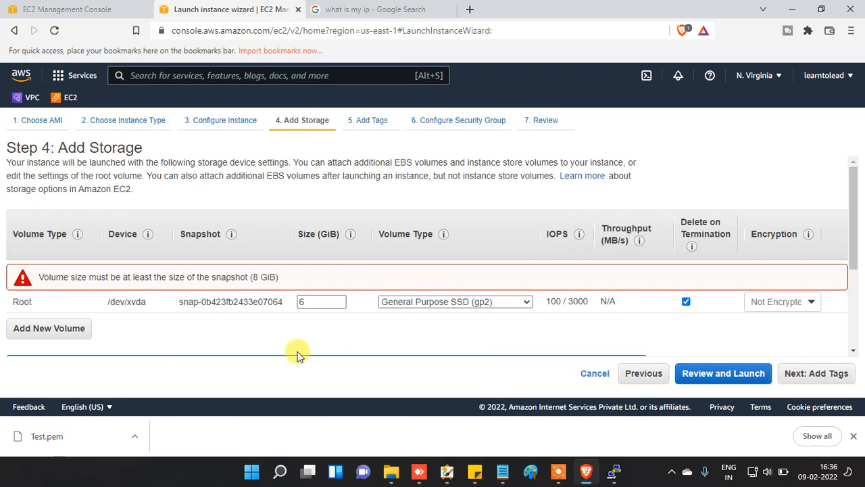
double_click(331, 300)
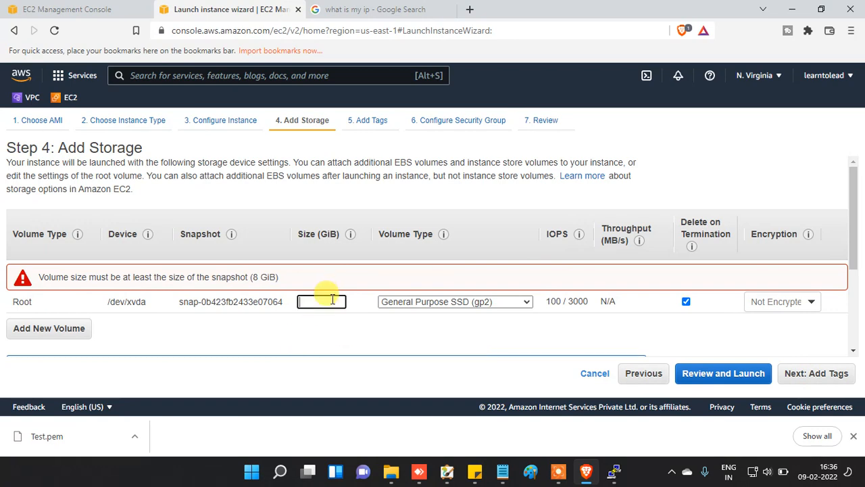
type("8")
left_click(805, 378)
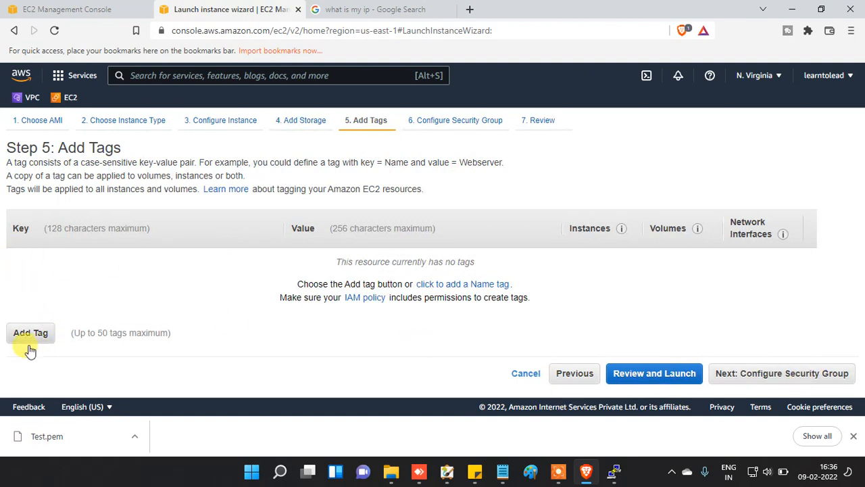
Step: Add a Name tag with value Test-001 and continue to the security group step
left_click(29, 335)
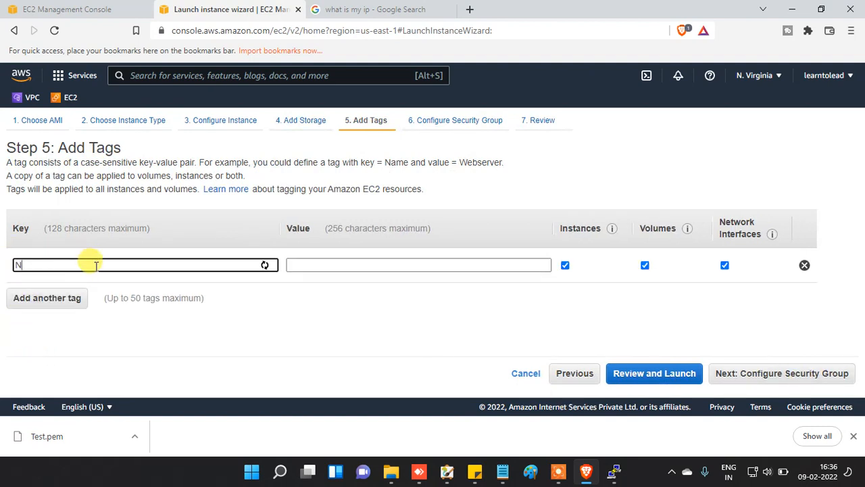
left_click(334, 263)
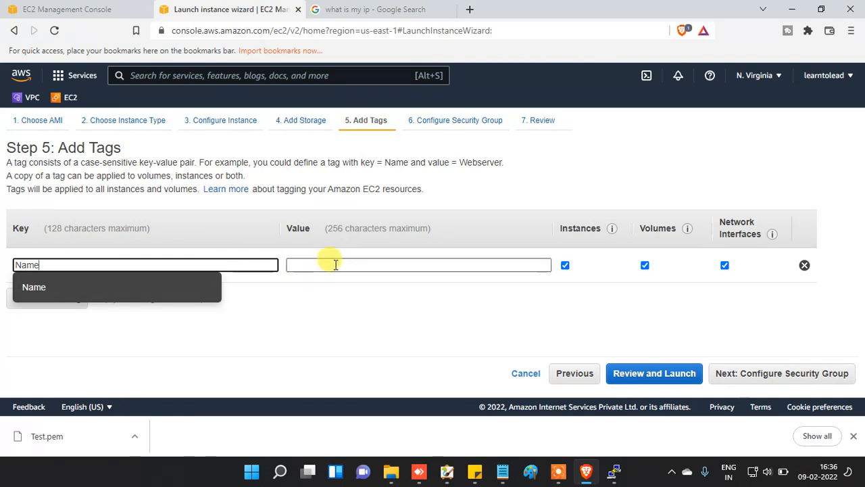
type("TEst")
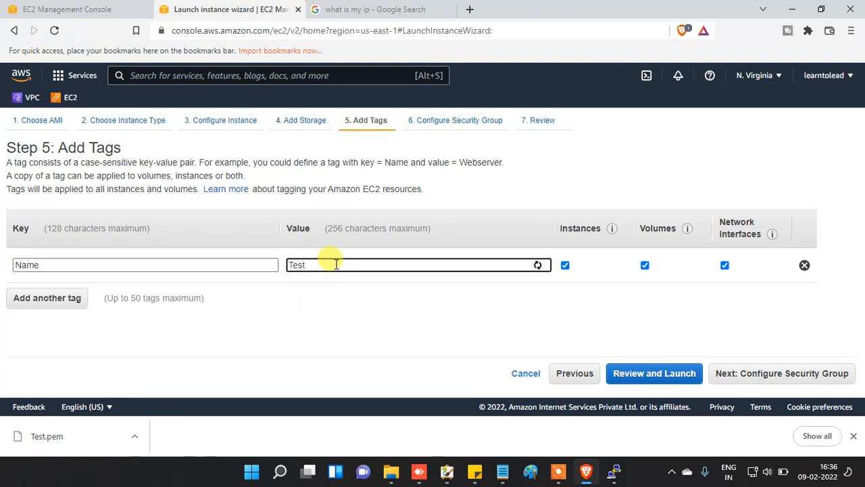
type("-001")
left_click(754, 376)
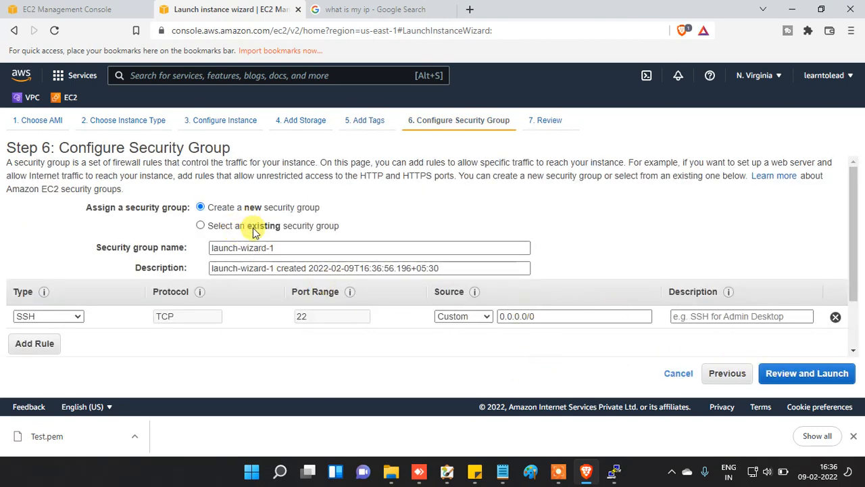
Step: Reuse the existing DXC-SG security group and proceed to the launch review
left_click(251, 225)
scroll(296, 280, "down", 1)
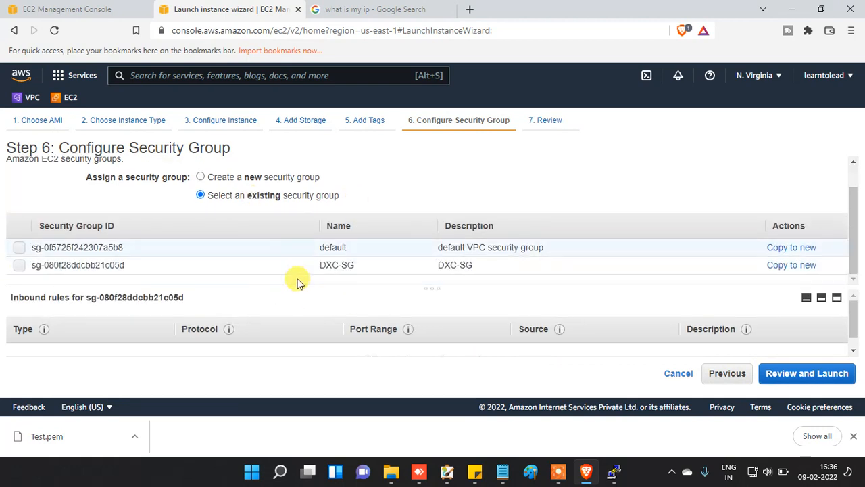
left_click(241, 266)
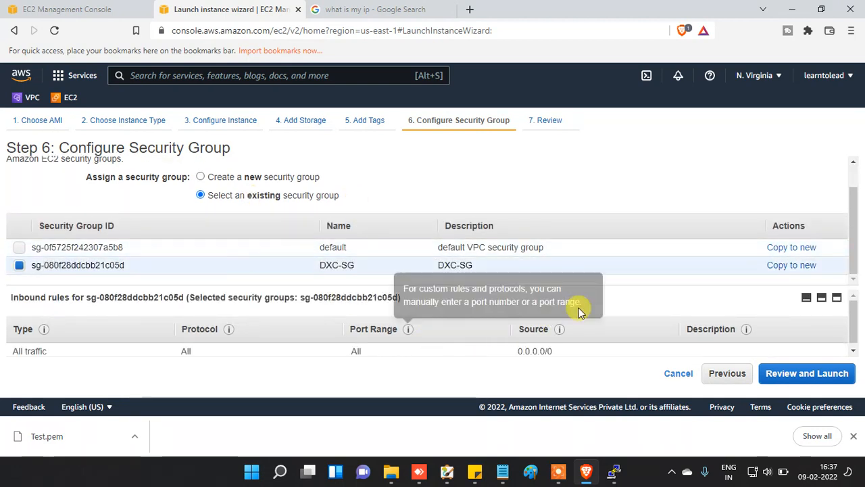
left_click(810, 373)
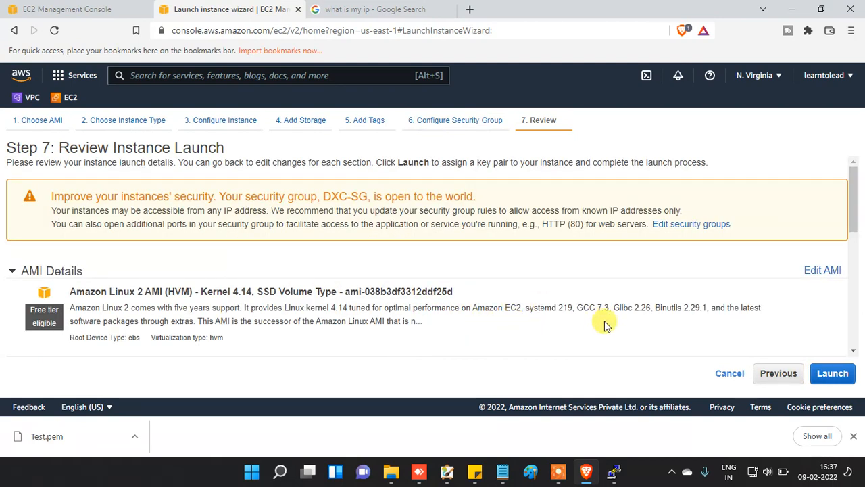
scroll(604, 321, "down", 3)
scroll(473, 311, "down", 2)
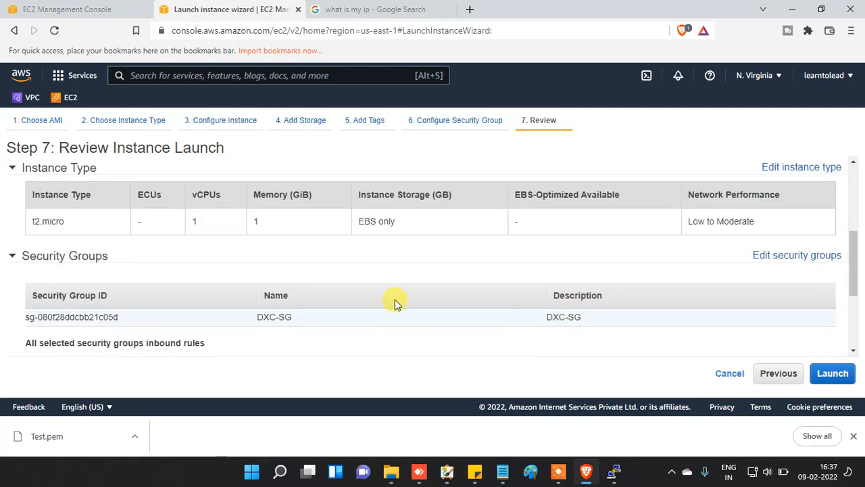
scroll(629, 257, "down", 1)
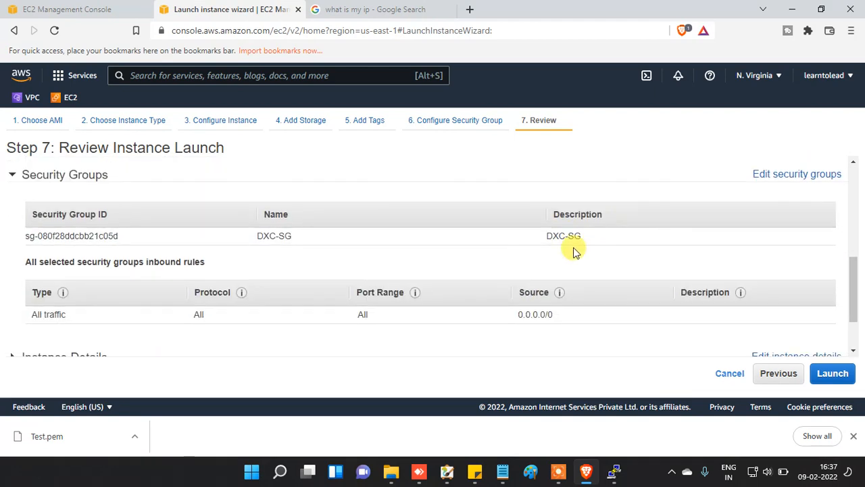
scroll(573, 249, "up", 1)
scroll(574, 250, "down", 3)
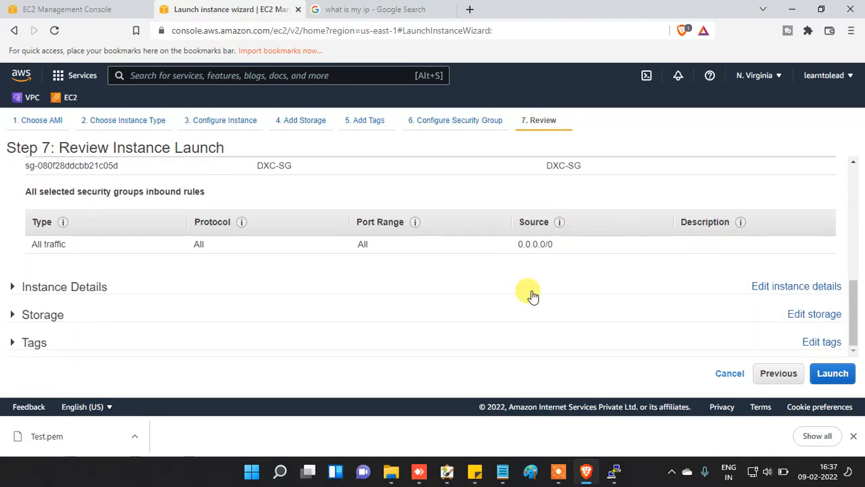
Step: Launch with the Test RSA key pair after acknowledging access to its private key file
left_click(830, 373)
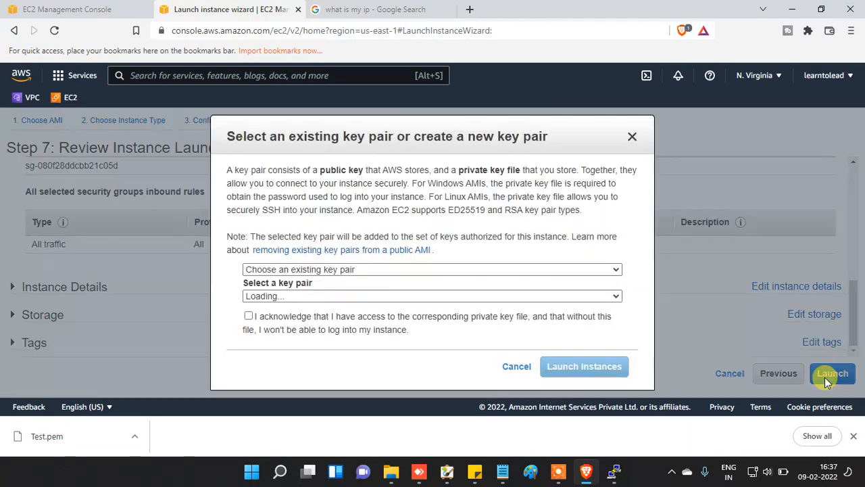
left_click(354, 298)
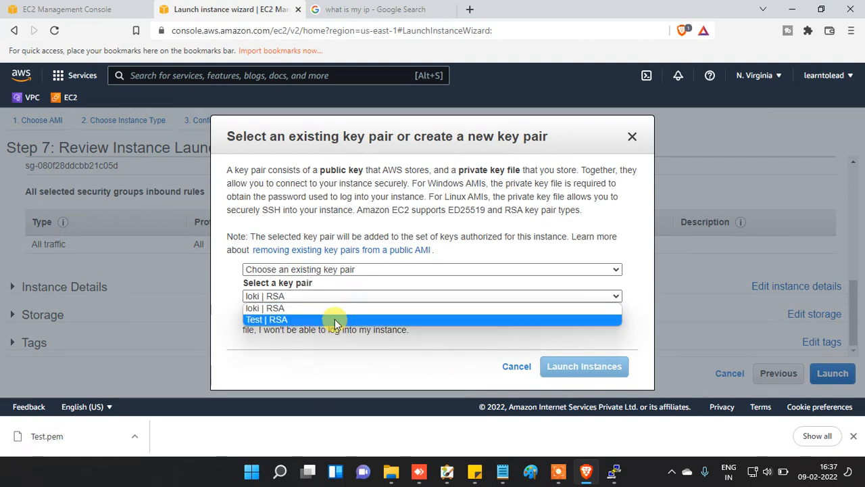
left_click(334, 321)
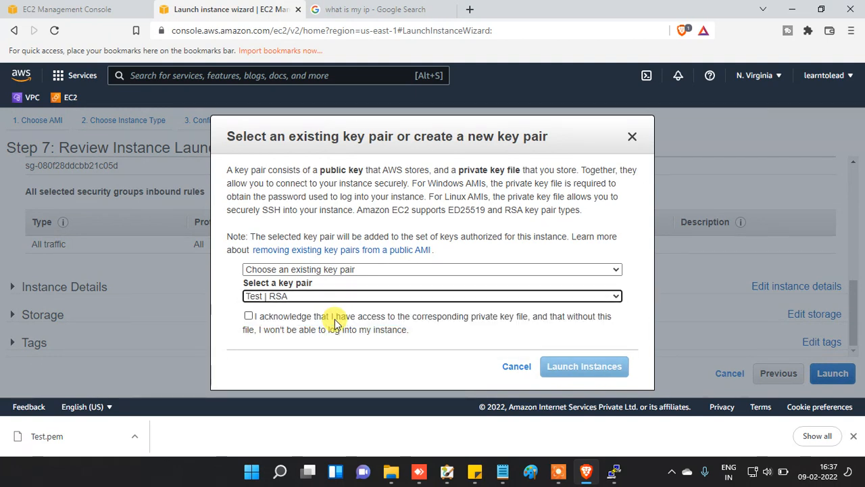
left_click(277, 318)
left_click(585, 368)
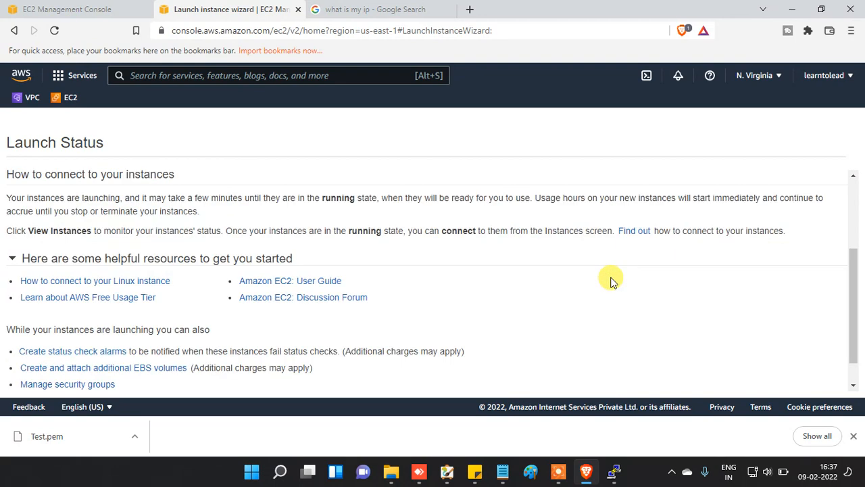
Step: View the instances list, with Test-001 pending beside the stopped loki instance
scroll(610, 280, "down", 3)
left_click(823, 380)
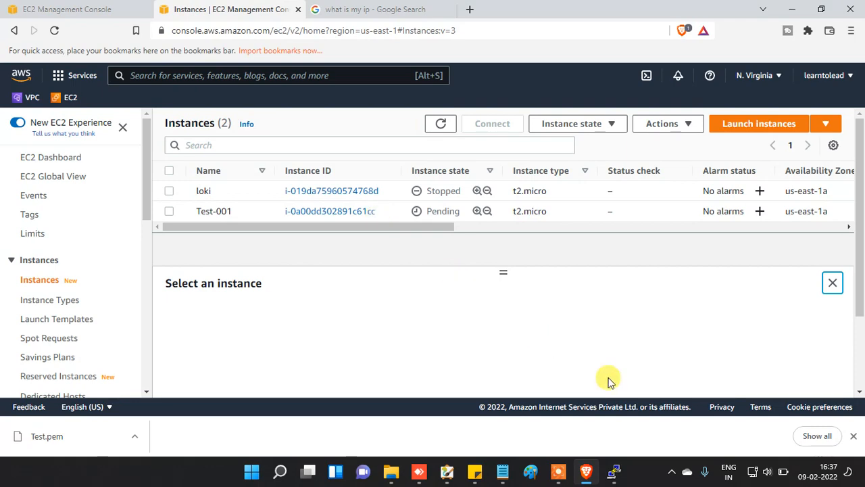
Step: Launch PuTTYgen from Windows search ('pu') and bring its window to the front
key("super")
type("puTTYgen")
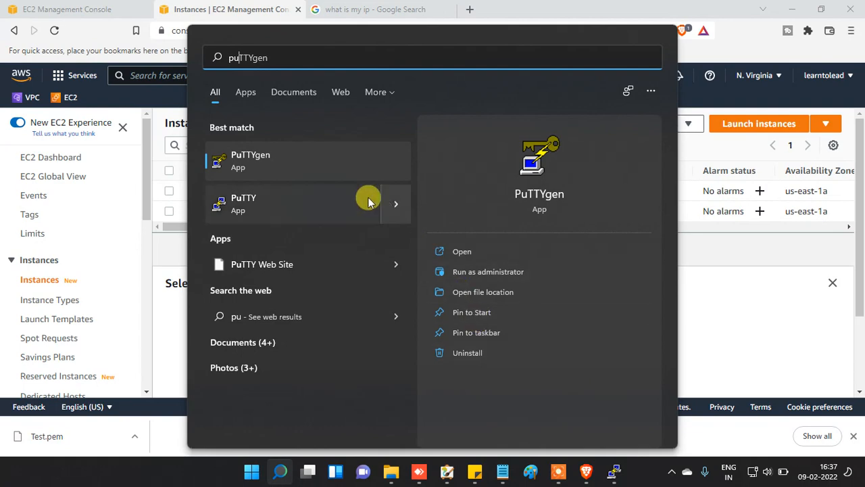
left_click(330, 162)
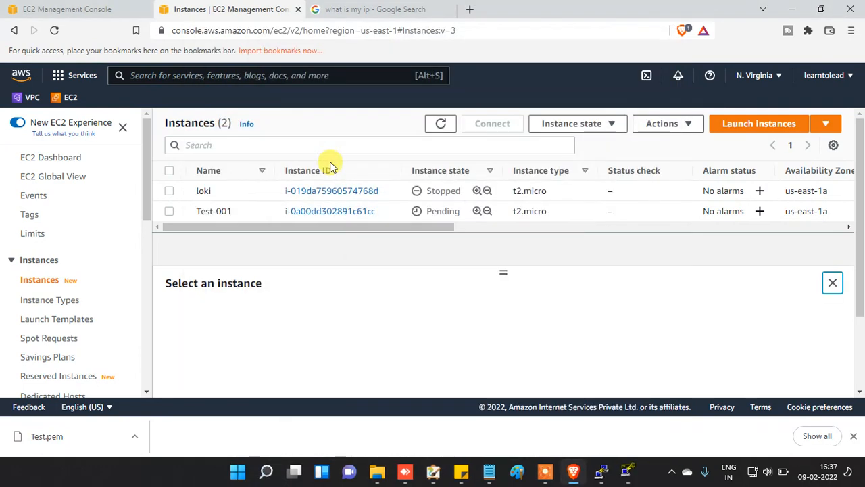
left_click(627, 471)
Step: Load the Test.pem key into PuTTYgen using the All Files filter
left_click(533, 304)
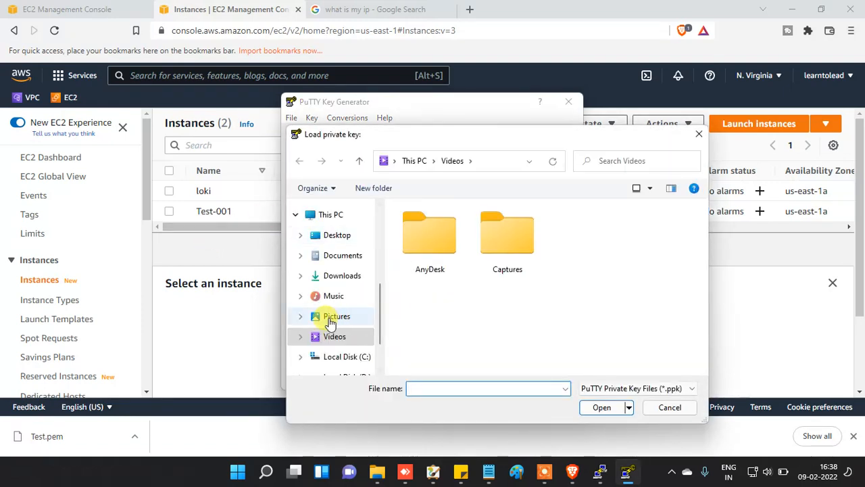
left_click(621, 388)
left_click(586, 339)
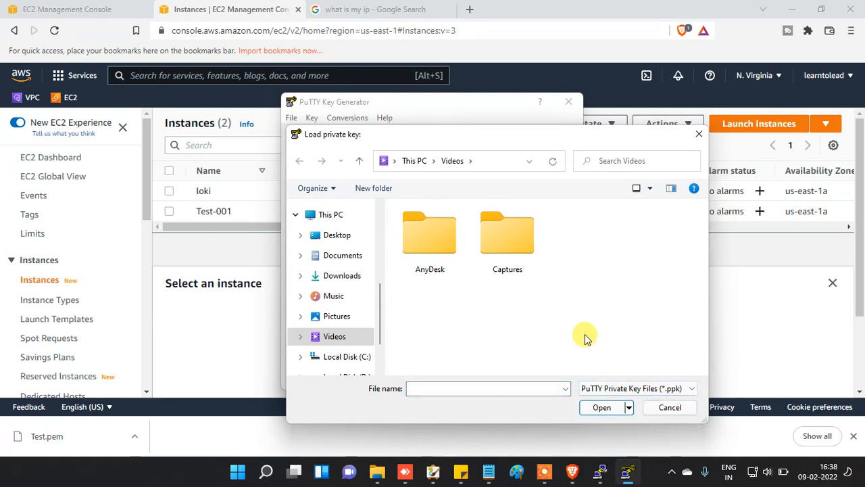
left_click(622, 388)
left_click(623, 411)
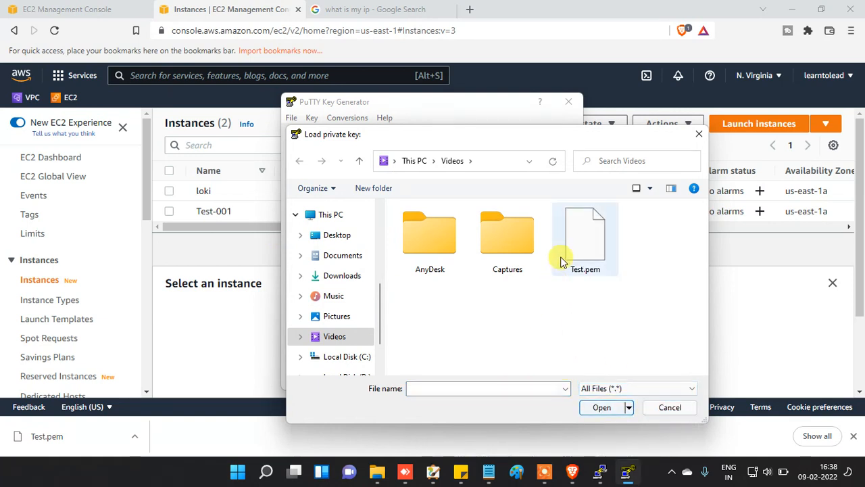
left_click(575, 249)
left_click(608, 411)
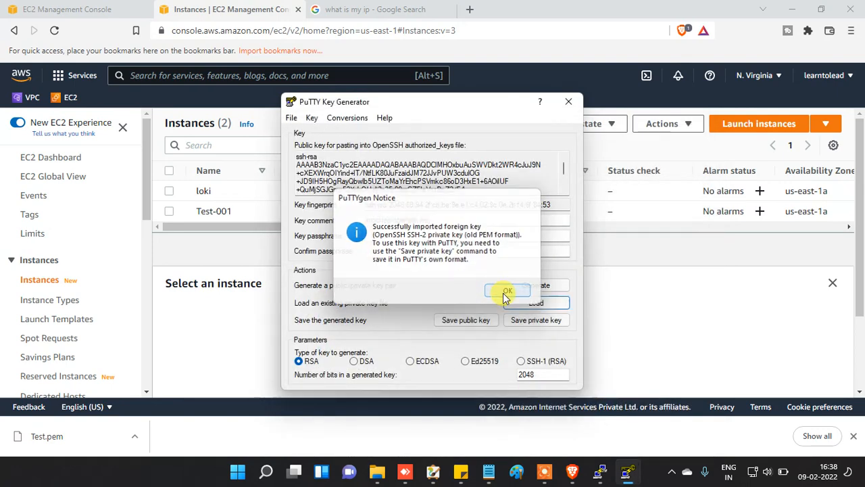
left_click(506, 293)
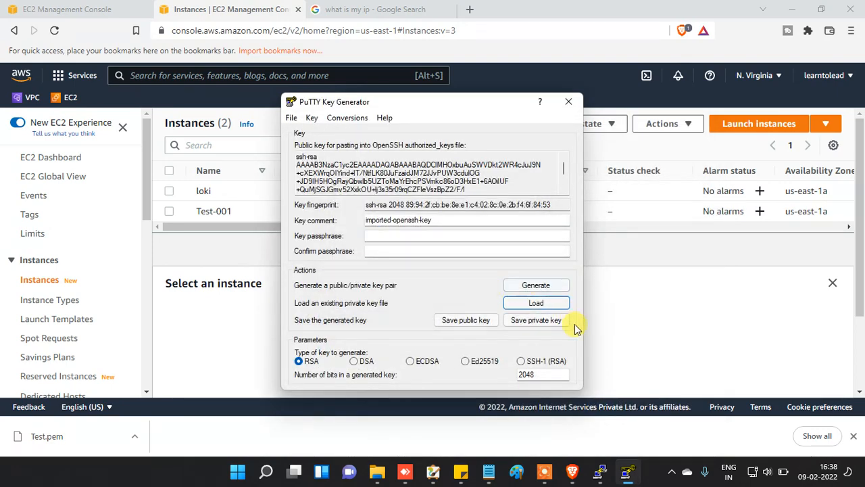
Step: Save the key without a passphrase as private key 'test' and close PuTTYgen
left_click(532, 322)
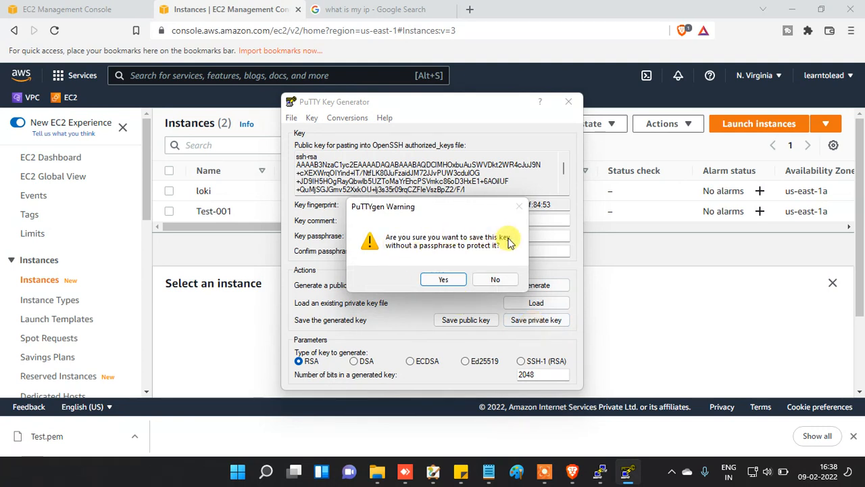
left_click(443, 280)
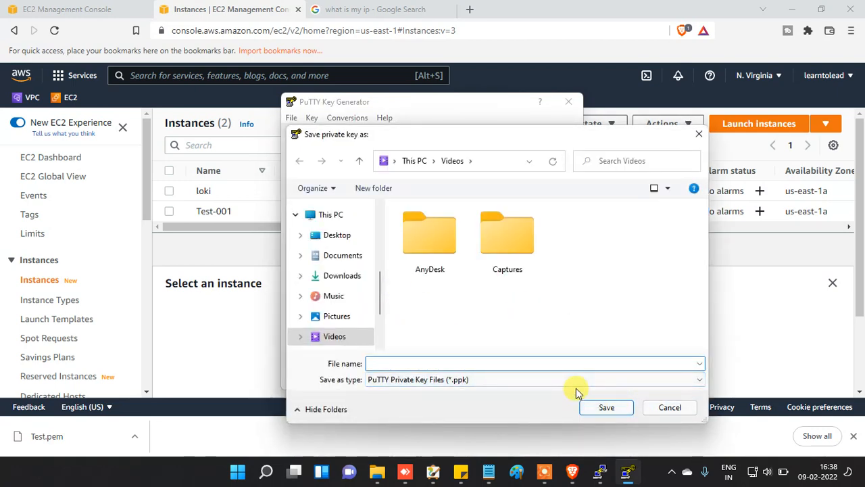
type("test")
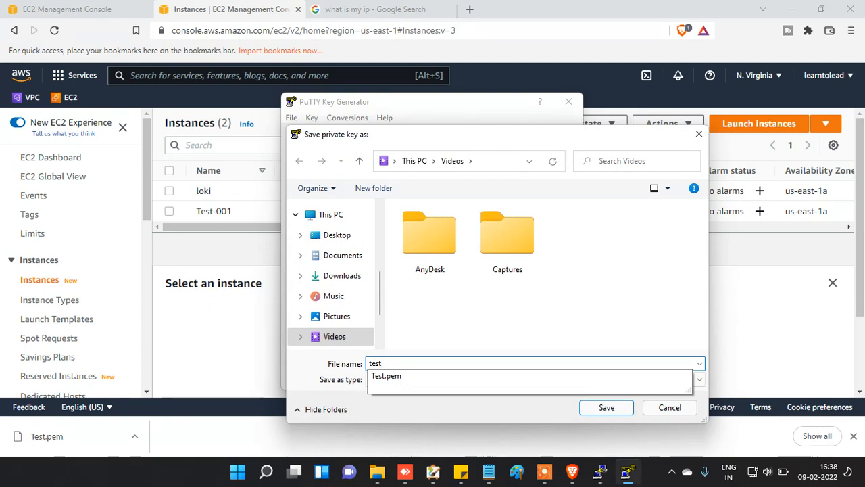
left_click(613, 408)
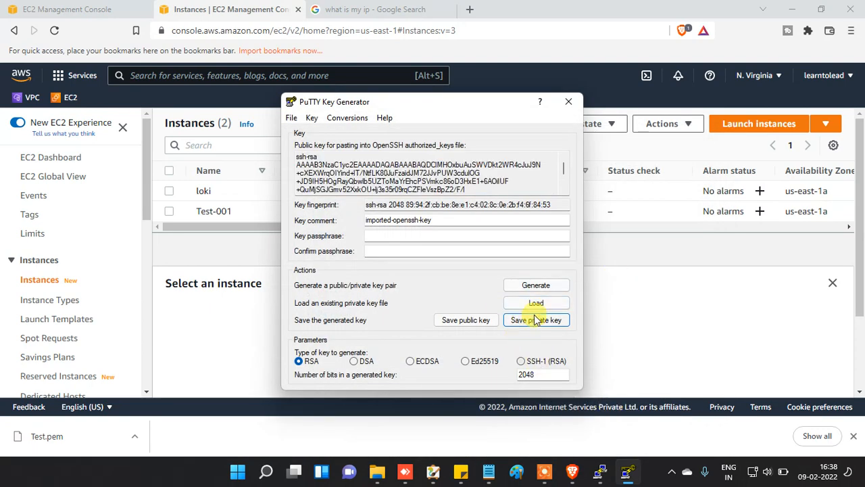
left_click(571, 101)
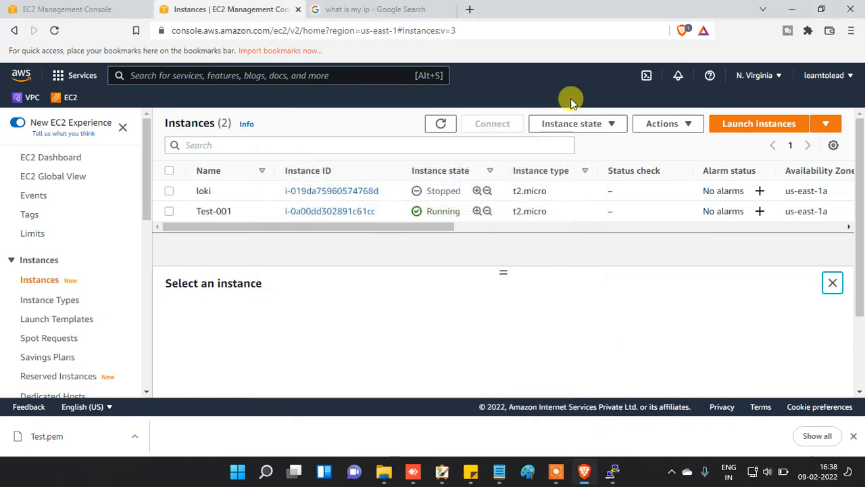
Step: Select Test-001 and check its private IPv4 address ending in 121
left_click(251, 211)
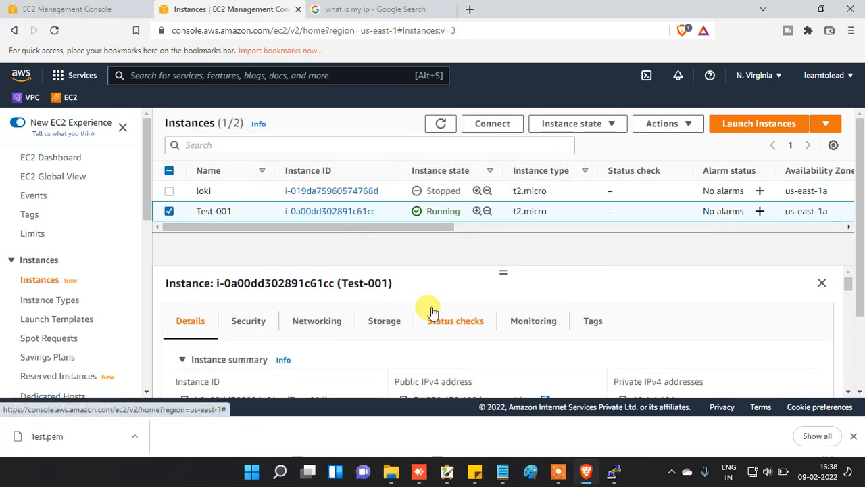
scroll(508, 346, "down", 3)
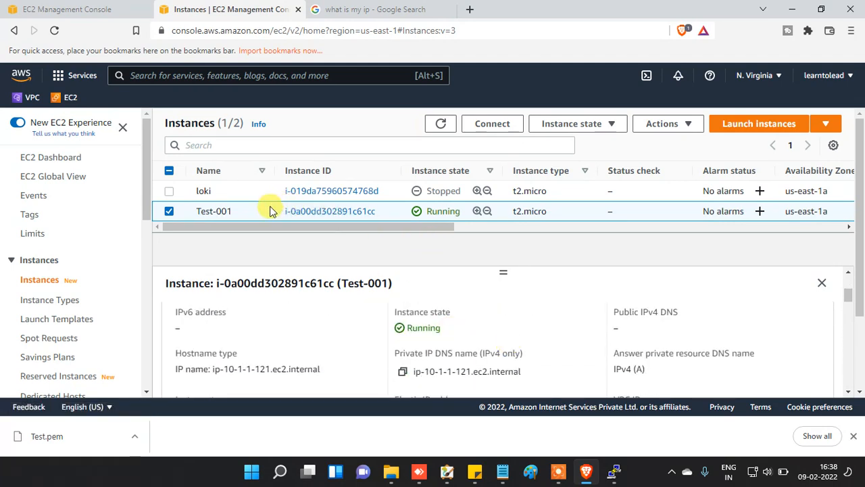
left_click(854, 434)
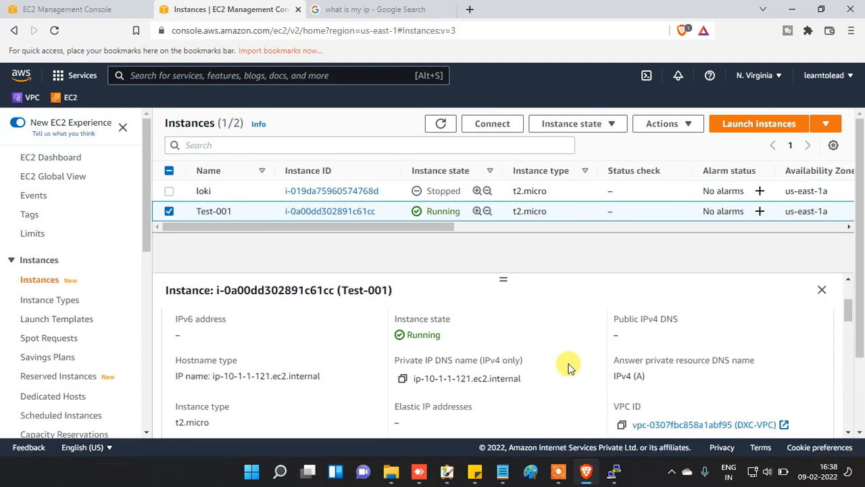
scroll(581, 396, "down", 1)
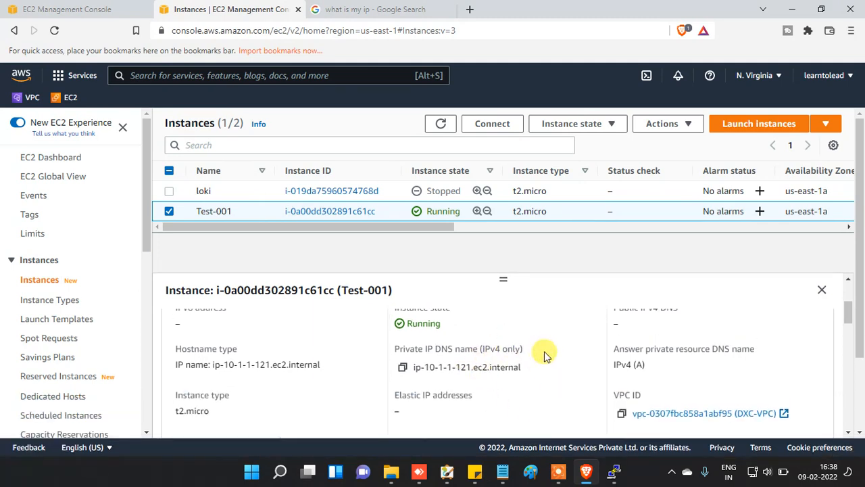
scroll(546, 356, "up", 1)
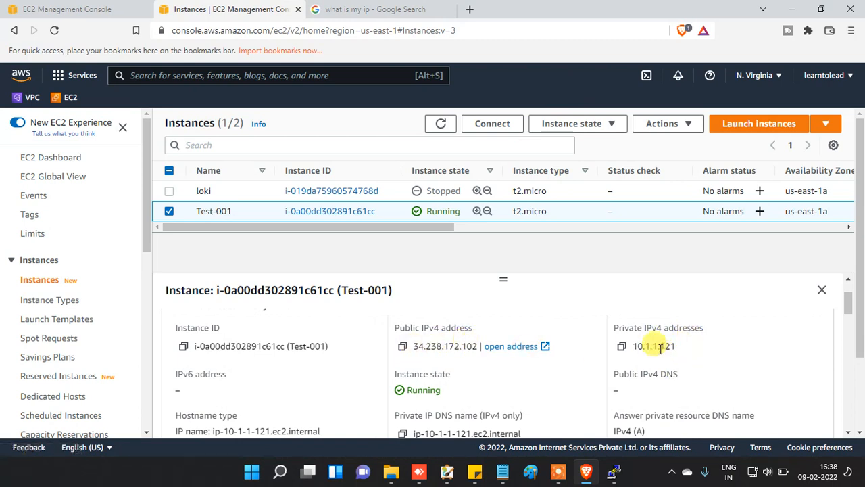
left_click_drag(661, 347, 682, 351)
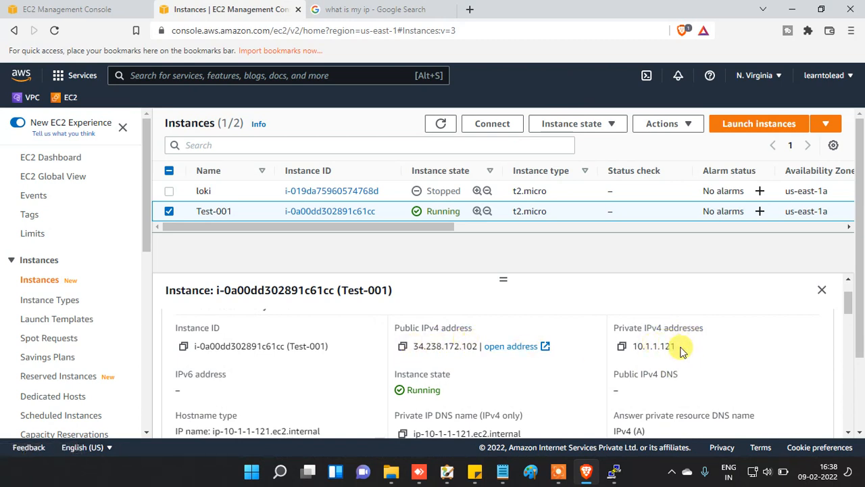
Step: Copy Test-001's public IPv4 address 34.238.172.102
scroll(709, 396, "down", 3)
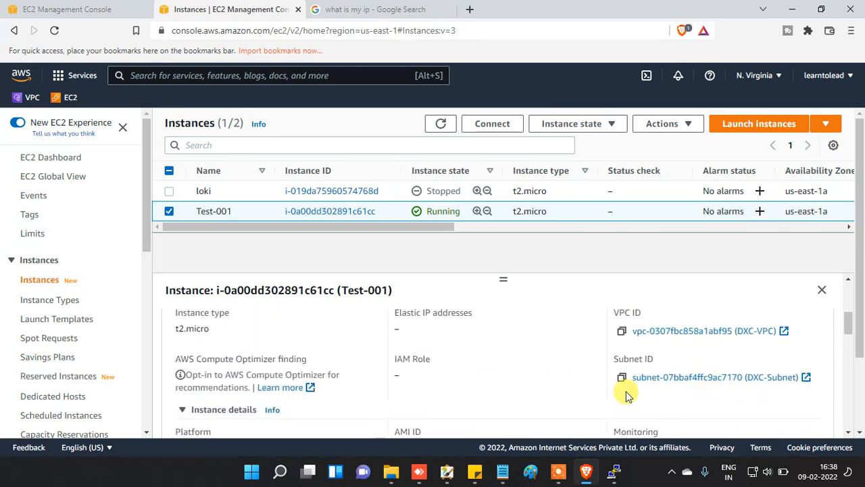
scroll(572, 386, "down", 3)
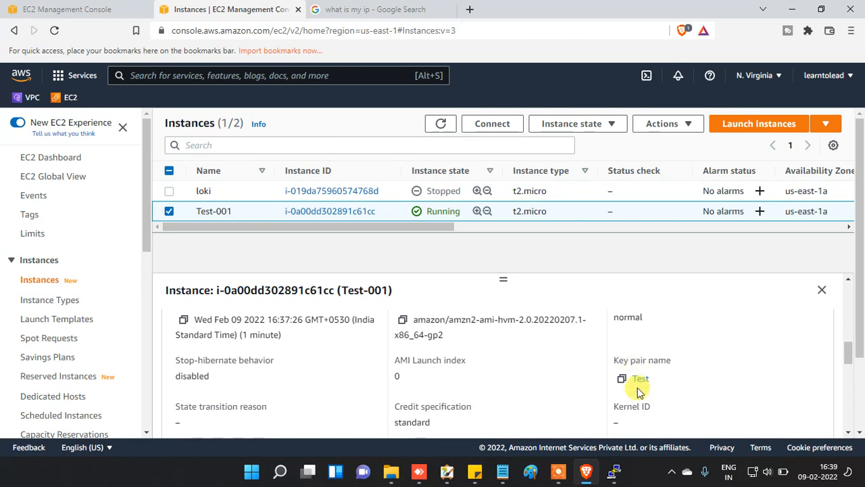
scroll(525, 392, "down", 2)
scroll(595, 381, "down", 5)
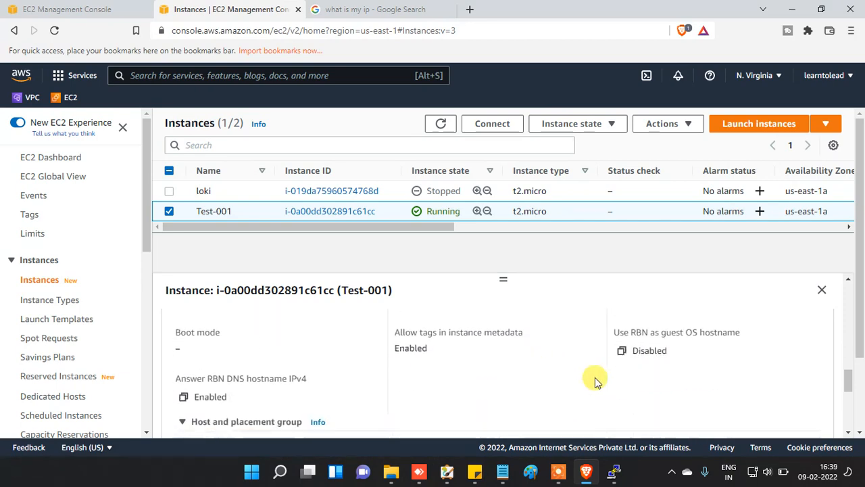
scroll(418, 386, "down", 3)
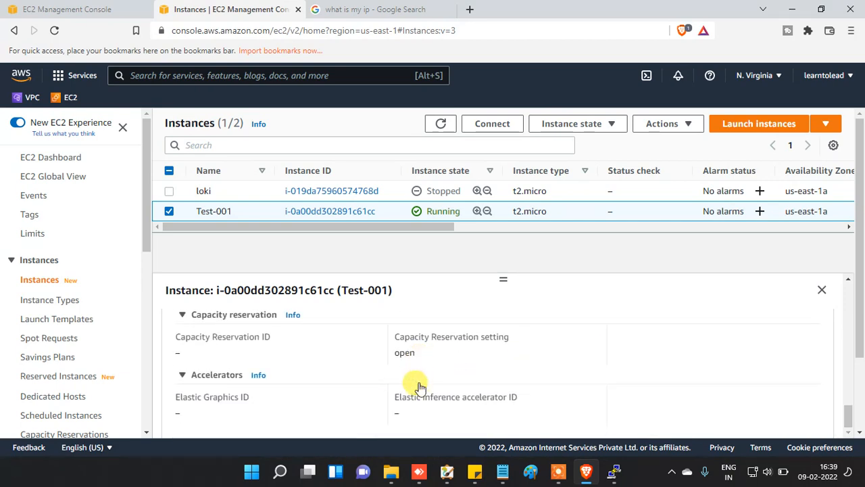
scroll(419, 387, "up", 3)
scroll(419, 387, "down", 3)
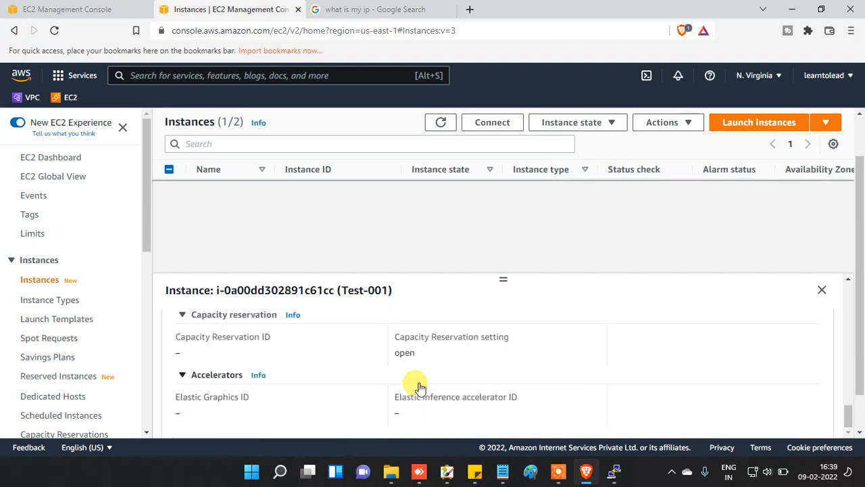
scroll(413, 386, "up", 10)
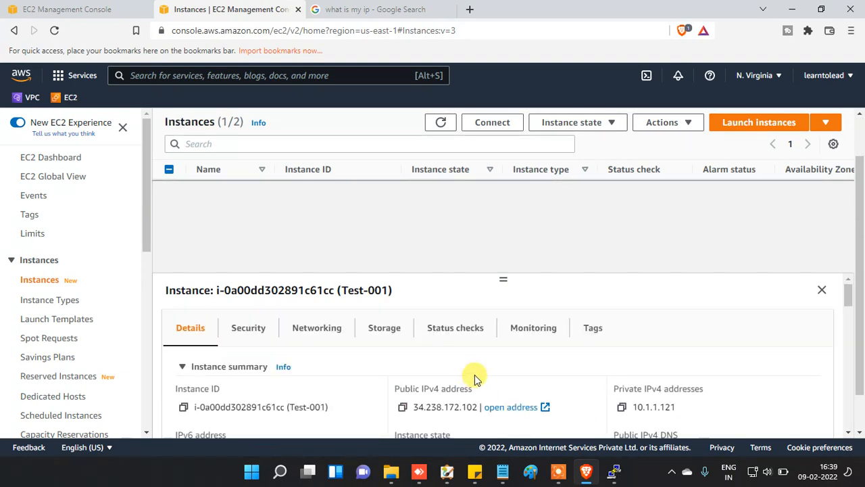
left_click(403, 408)
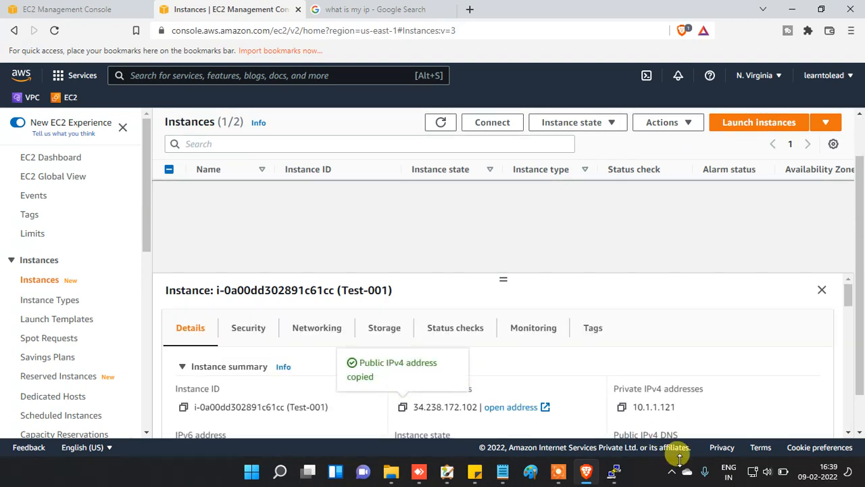
Step: Start a New Session from the running PuTTY terminal's window menu
left_click(616, 472)
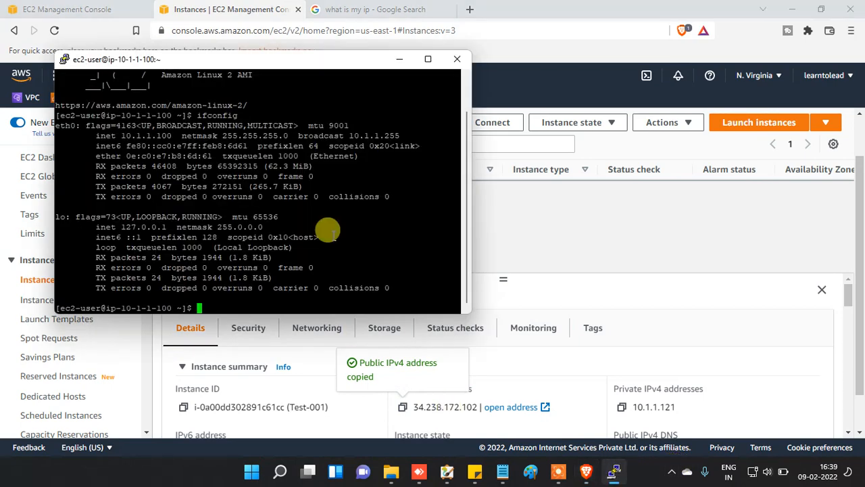
right_click(317, 60)
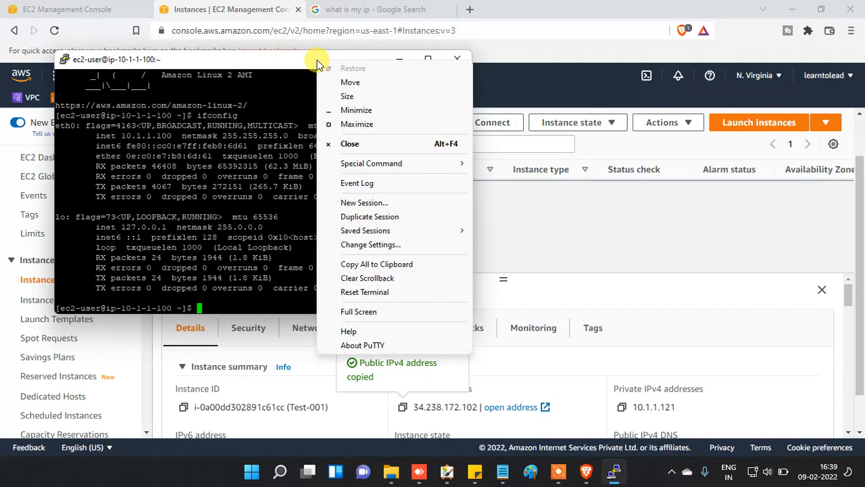
left_click(395, 206)
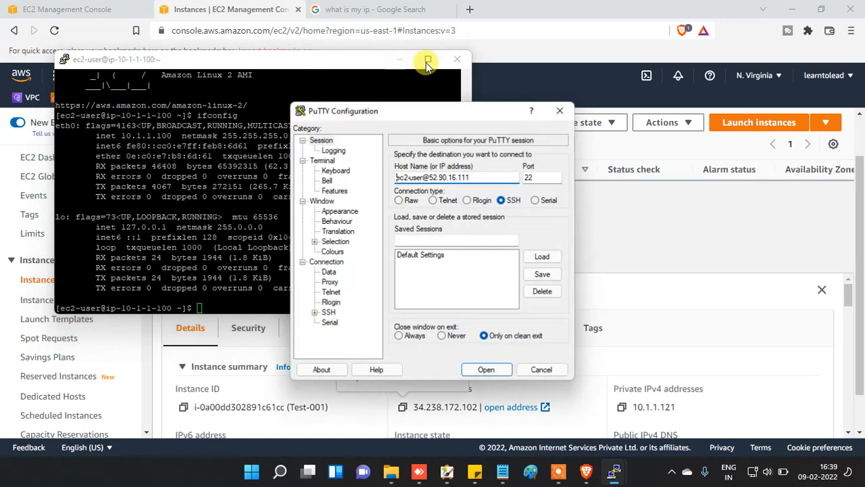
left_click(345, 67)
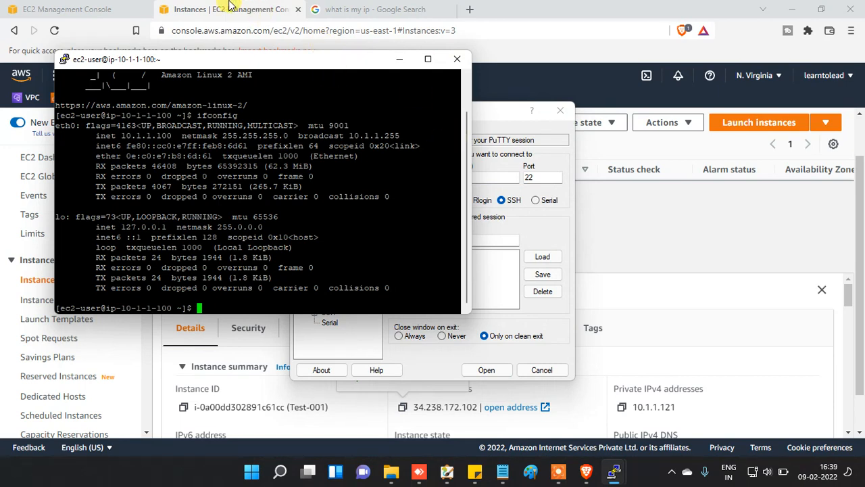
Step: End the old terminal session, select the old host IP, and return to the EC2 console
left_click(448, 64)
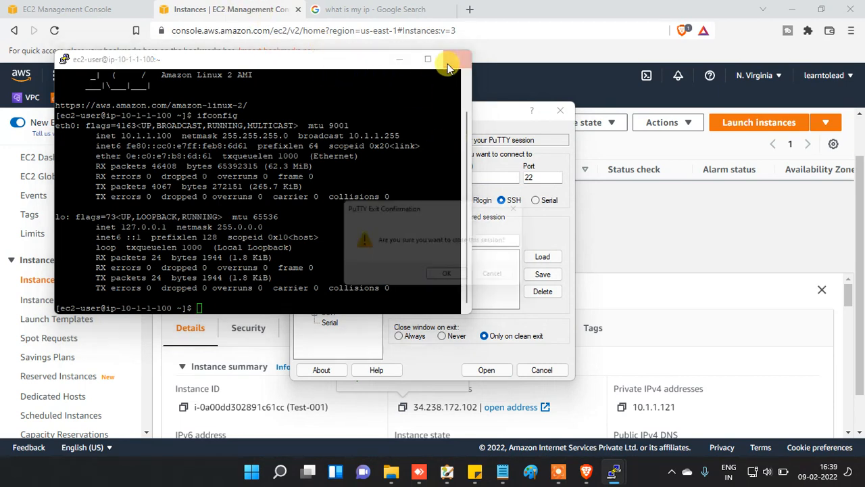
left_click(448, 274)
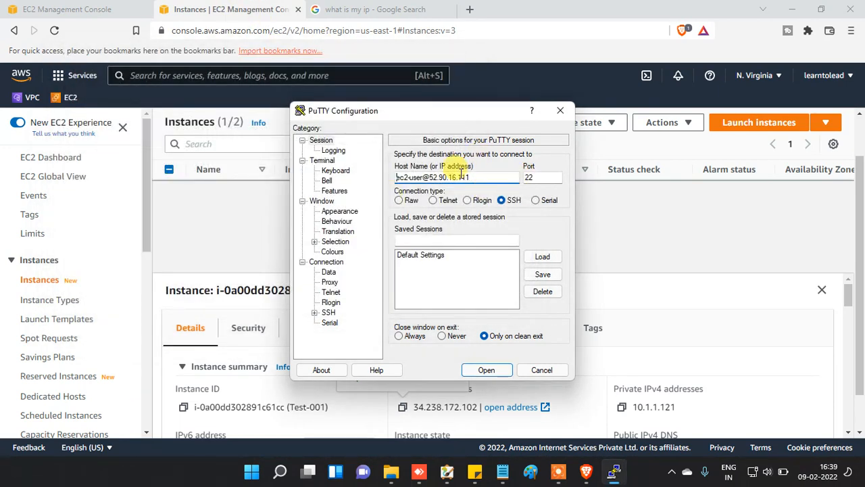
left_click_drag(429, 177, 513, 189)
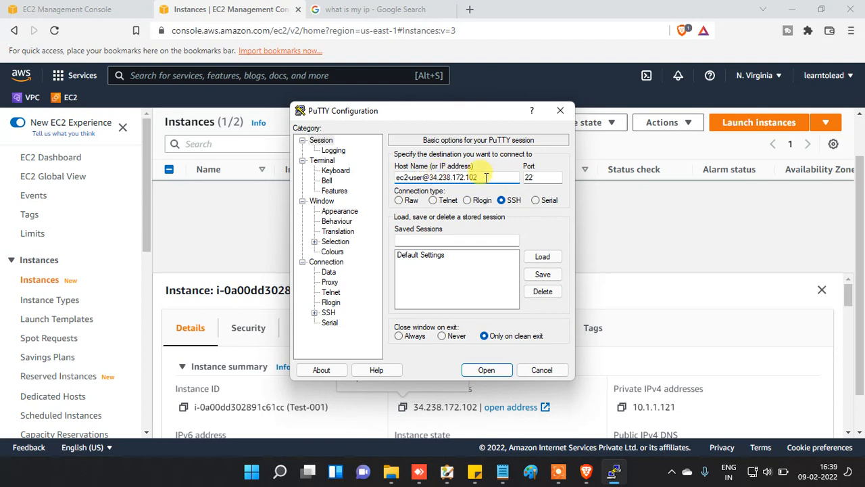
left_click(270, 8)
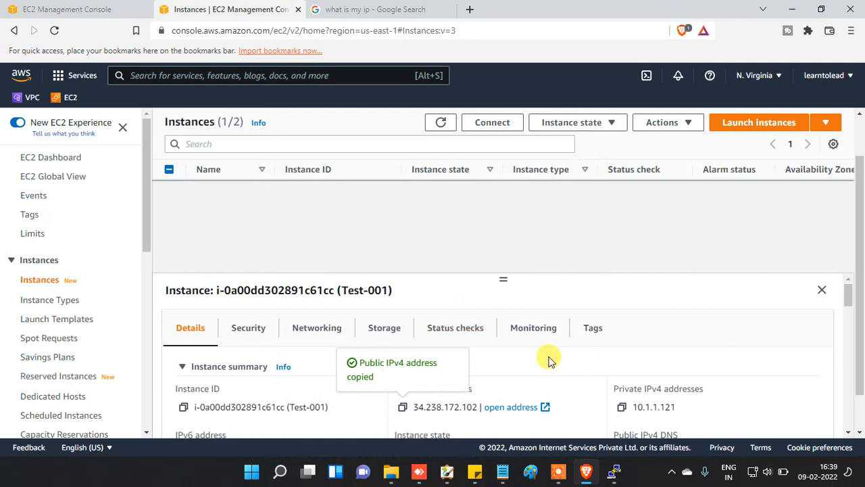
scroll(523, 383, "down", 1)
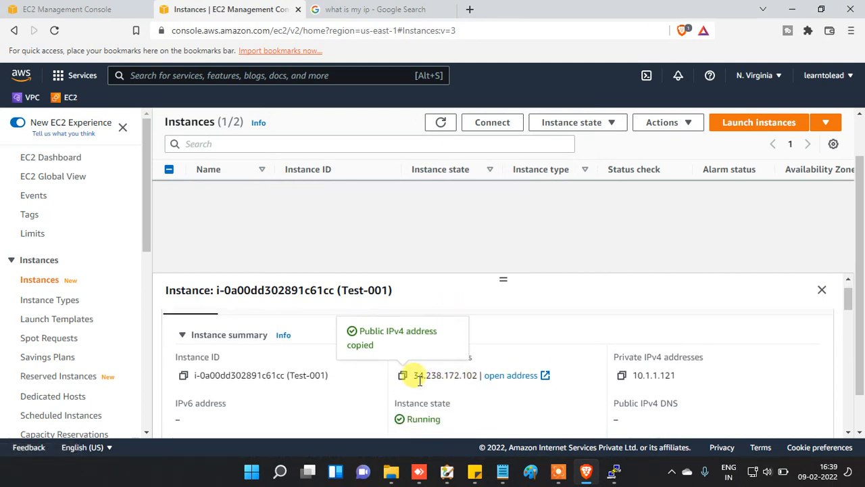
scroll(440, 392, "up", 1)
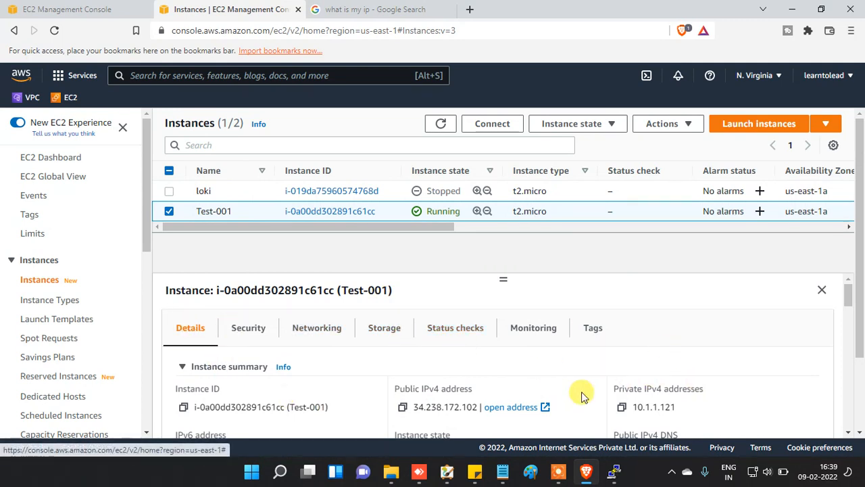
scroll(680, 377, "down", 1)
scroll(568, 428, "down", 2)
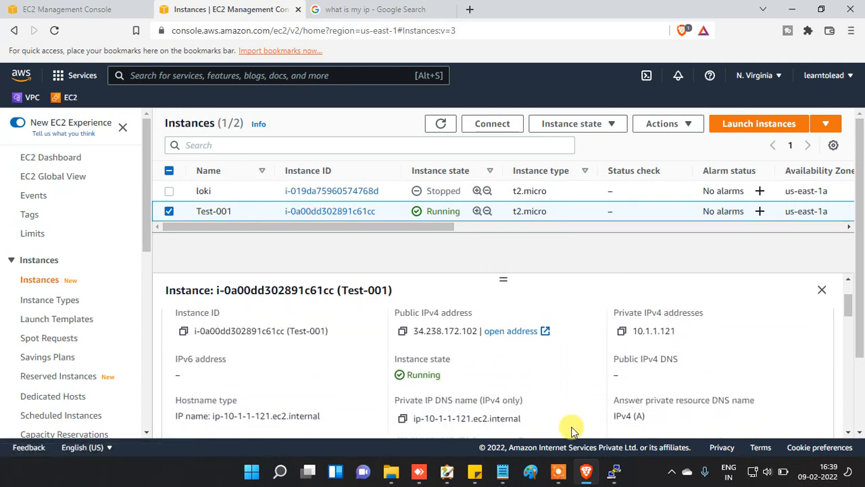
scroll(518, 315, "up", 3)
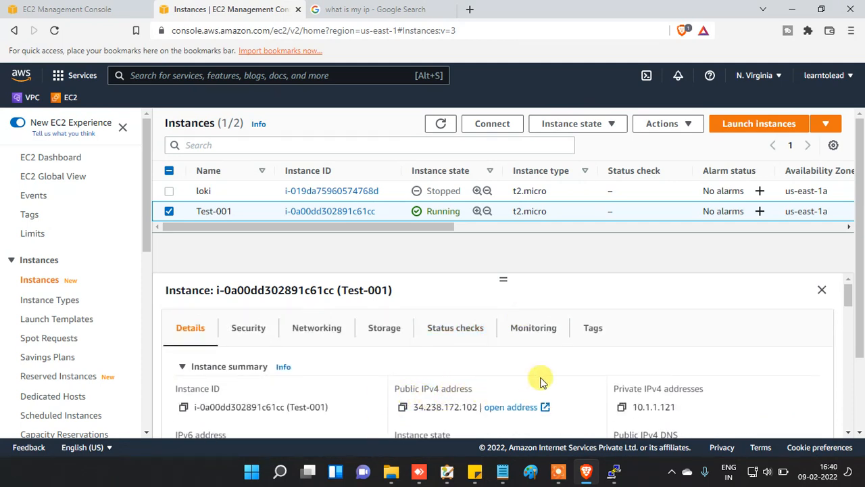
scroll(541, 380, "down", 1)
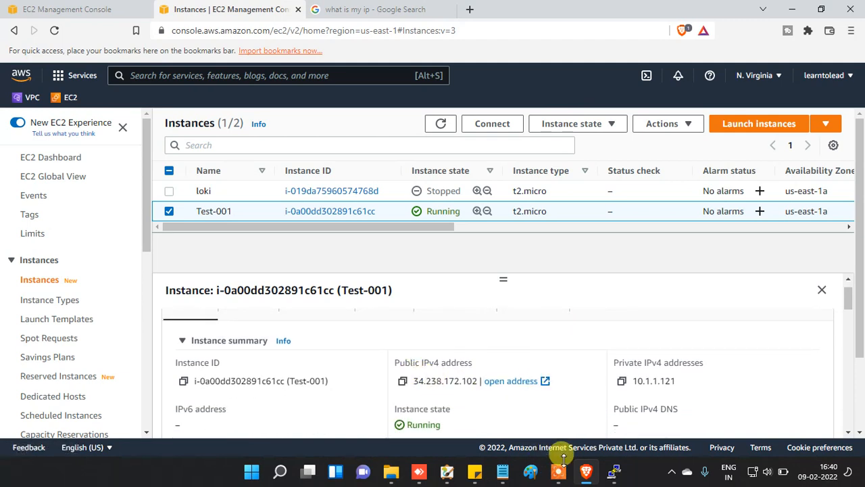
left_click(614, 471)
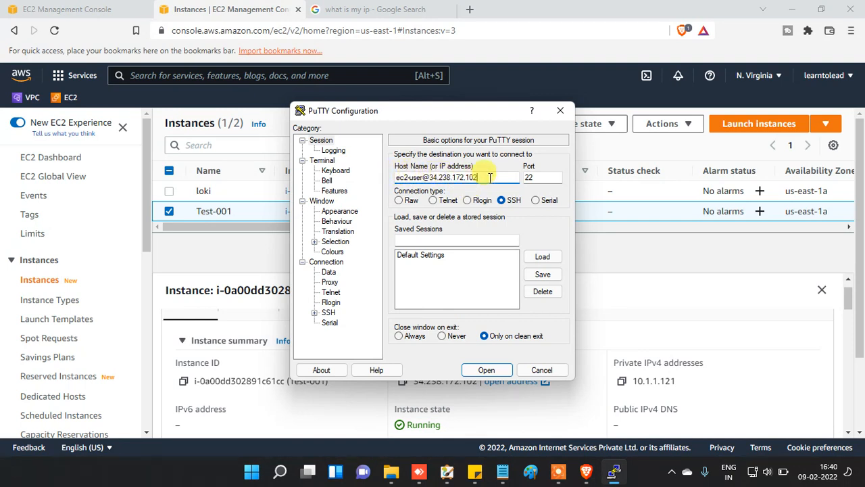
Step: Use Videos\test.ppk as the SSH Auth key and connect to 34.238.172.102
left_click(314, 312)
left_click(339, 302)
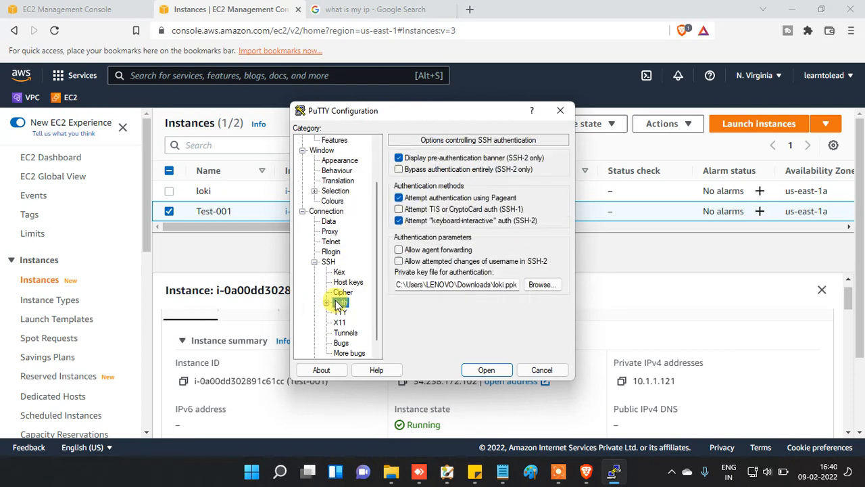
left_click(540, 285)
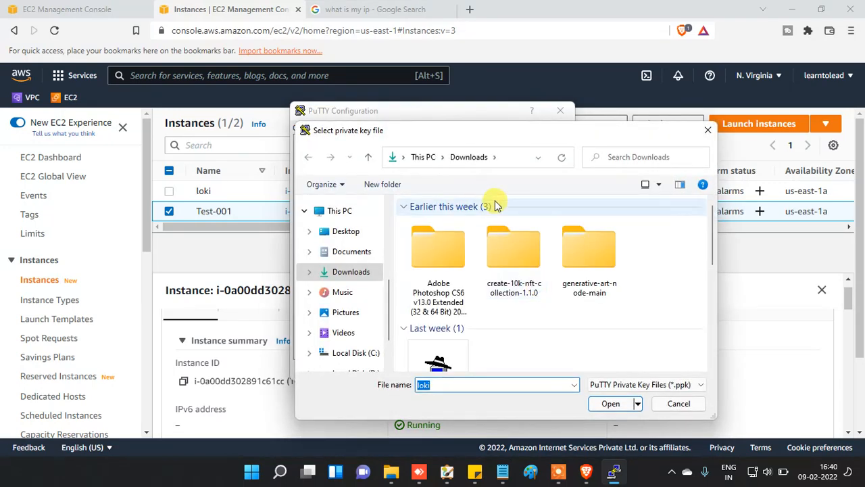
scroll(514, 304, "down", 5)
scroll(534, 273, "up", 5)
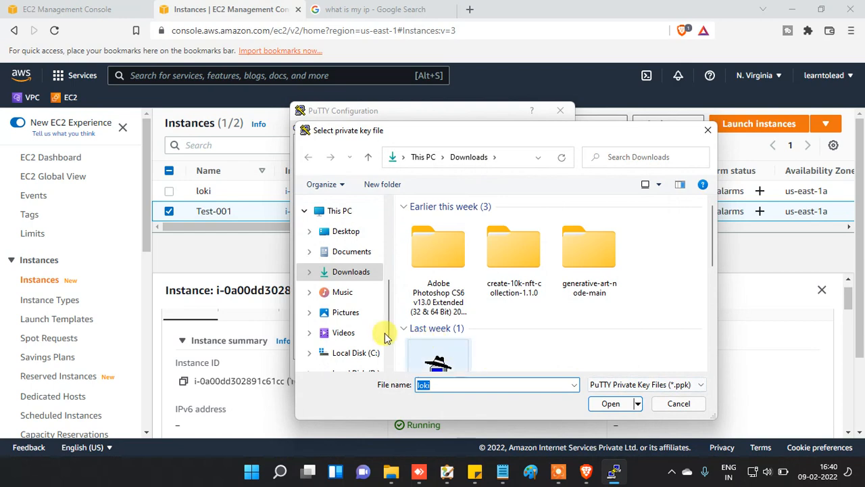
left_click(342, 333)
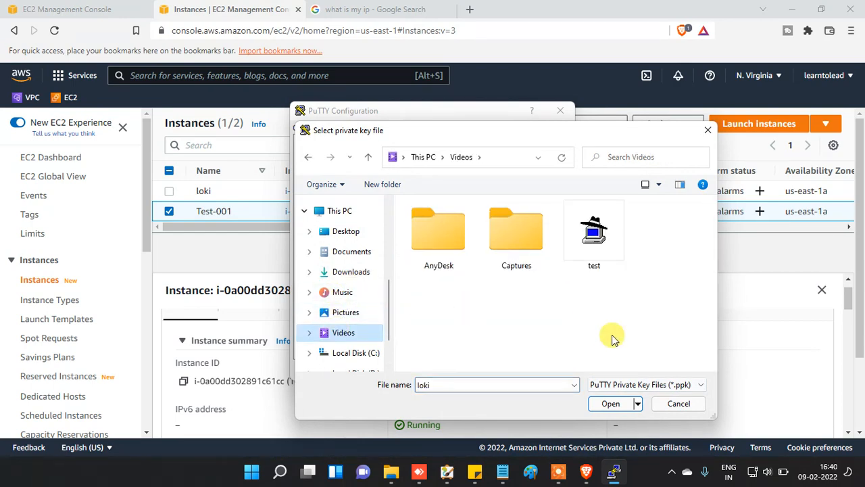
double_click(599, 251)
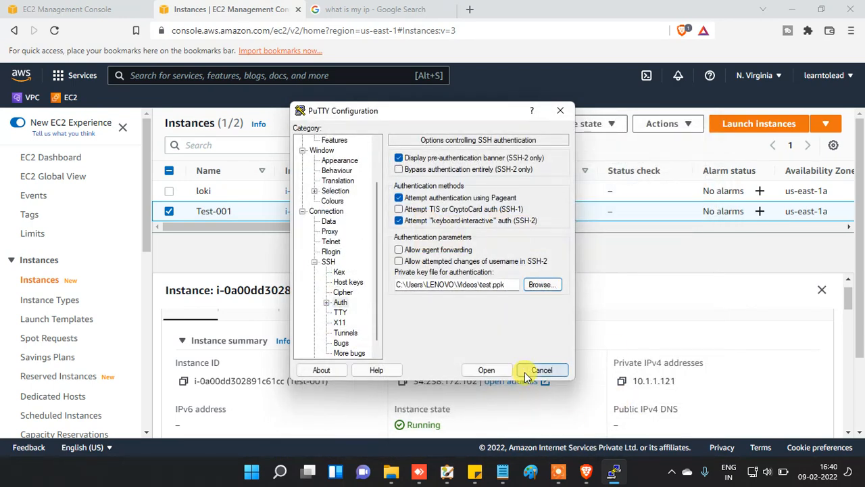
left_click(485, 370)
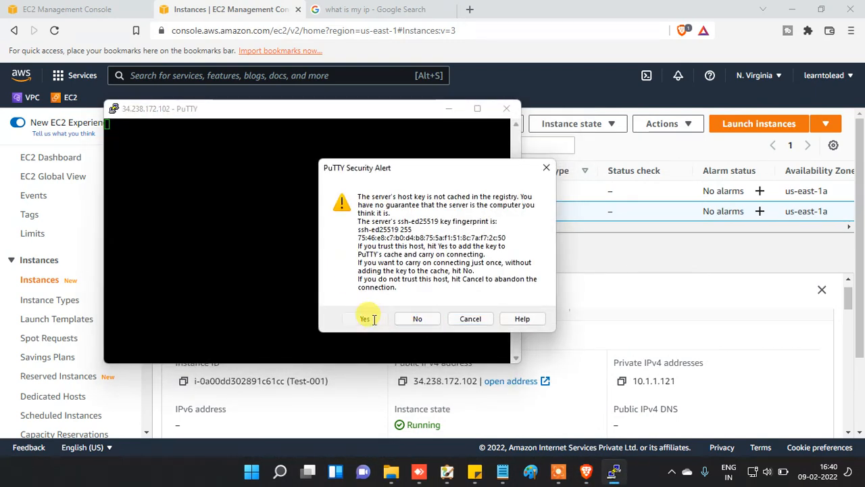
Step: Accept the host key, run ifconfig, and match eth0 inet 10.1.1.121 to the console's private IPv4
left_click(365, 318)
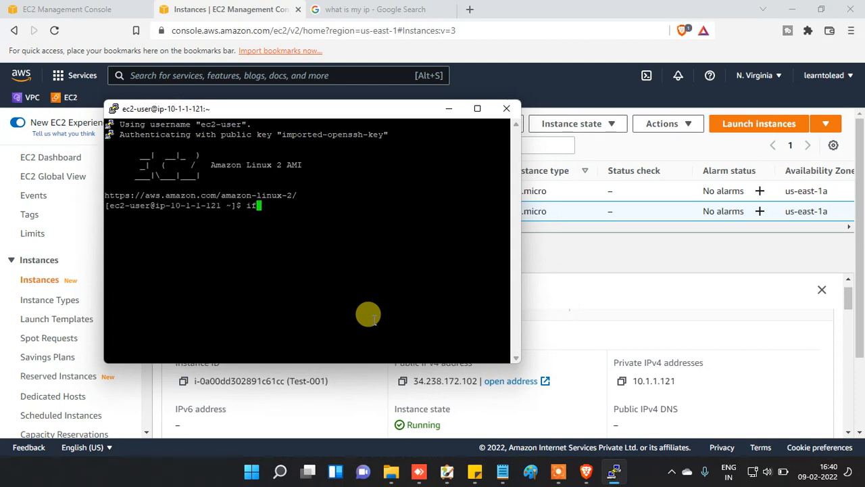
key("Return")
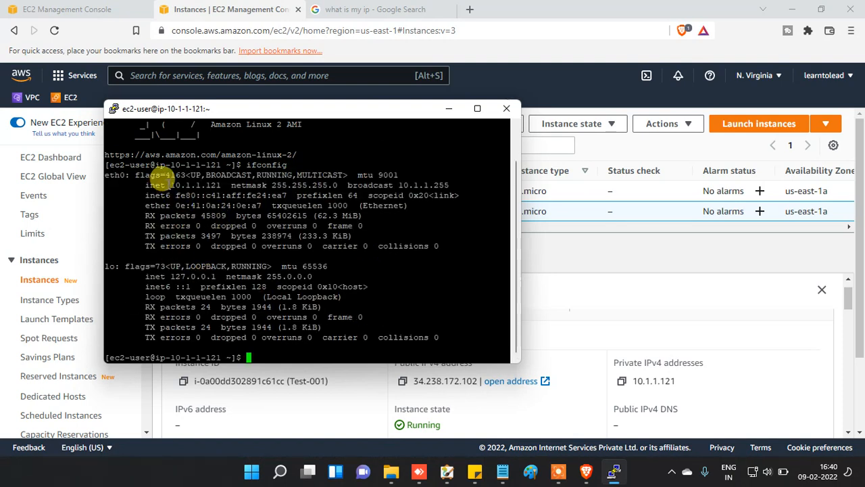
left_click_drag(165, 183, 224, 183)
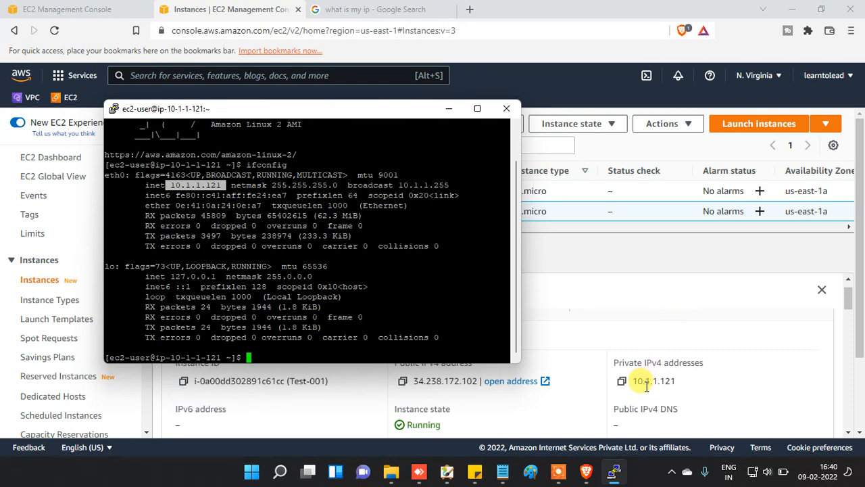
left_click_drag(676, 380, 647, 382)
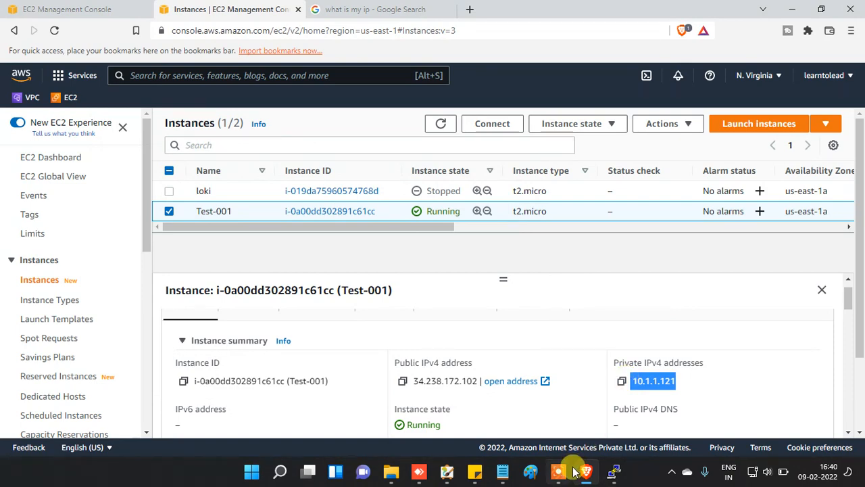
left_click(614, 471)
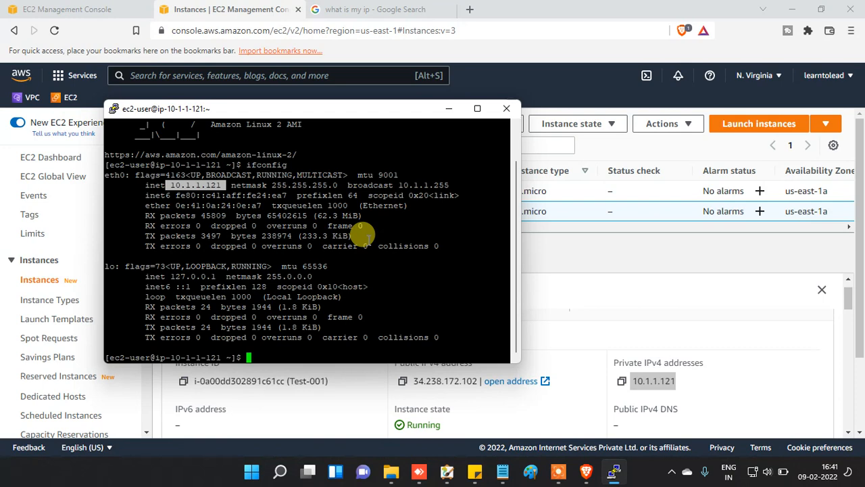
scroll(27, 297, "down", 2)
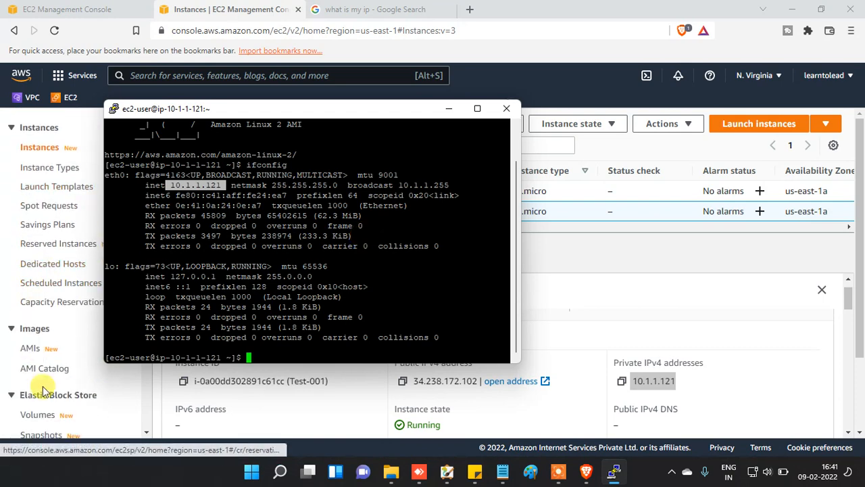
Step: Go to Security Groups and view DXC-SG's single all-traffic inbound rule
scroll(42, 392, "down", 3)
left_click(25, 324)
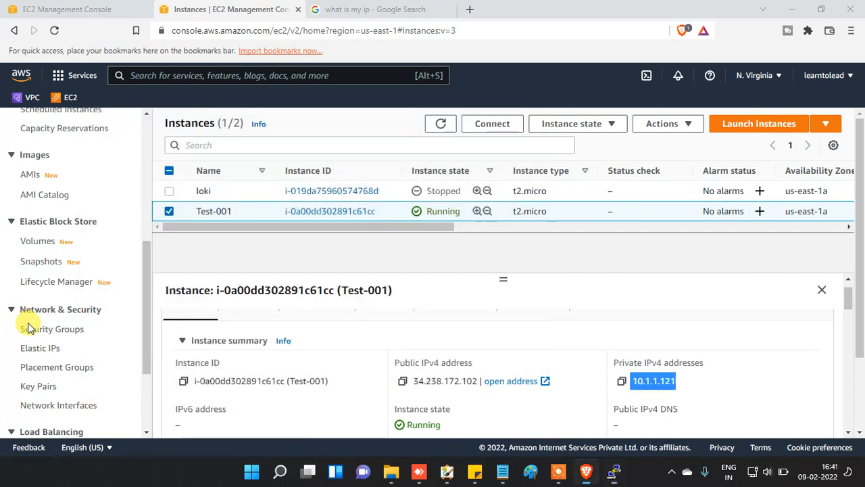
left_click(27, 328)
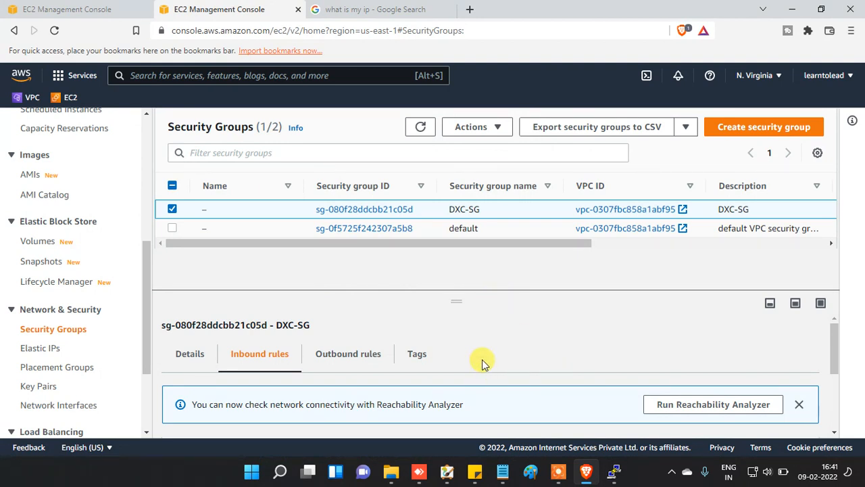
scroll(481, 361, "down", 1)
scroll(405, 365, "up", 1)
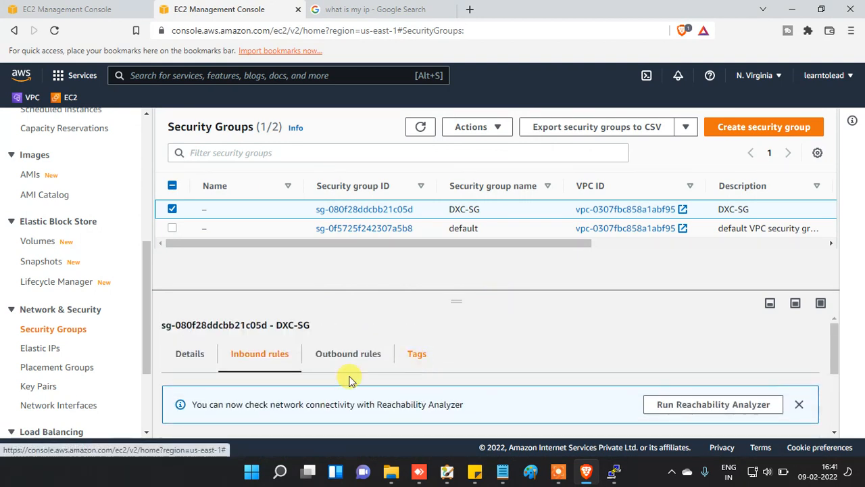
scroll(575, 349, "down", 1)
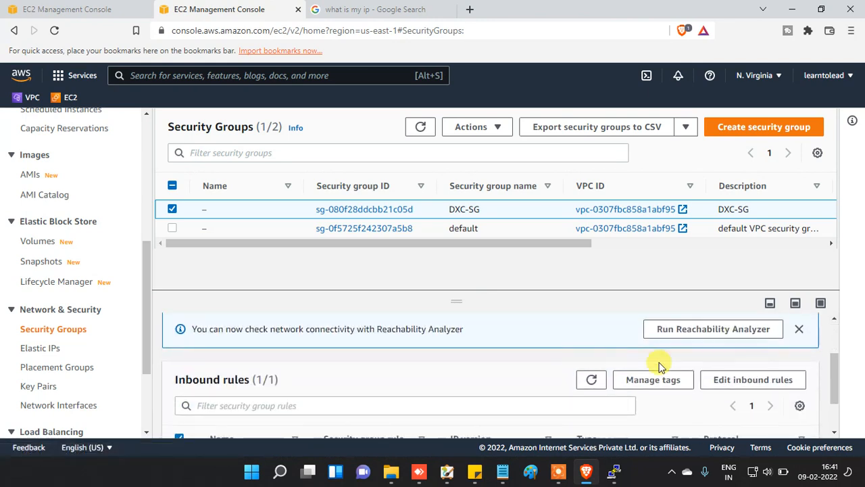
scroll(676, 402, "down", 1)
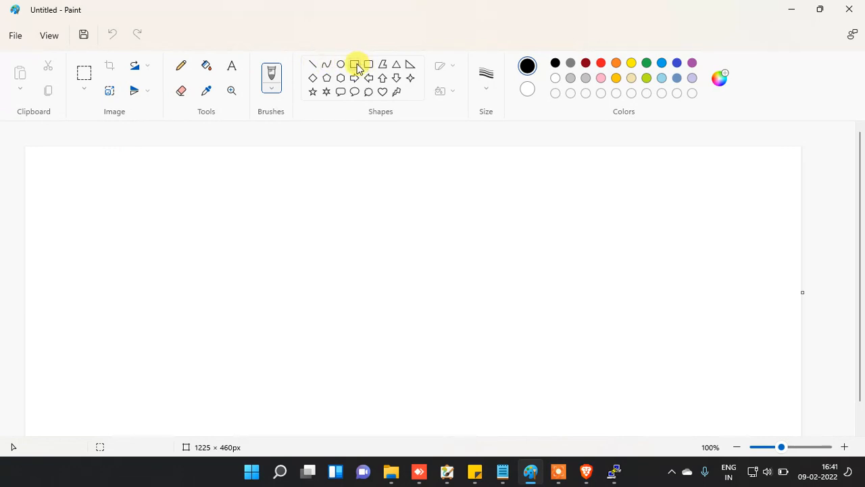
Step: Draw a rectangle on the left and a rounded rectangle to its right
left_click(355, 65)
mouse_move(120, 234)
left_mouse_down()
mouse_move(151, 290)
mouse_move(230, 281)
mouse_move(197, 295)
mouse_move(207, 308)
left_mouse_up()
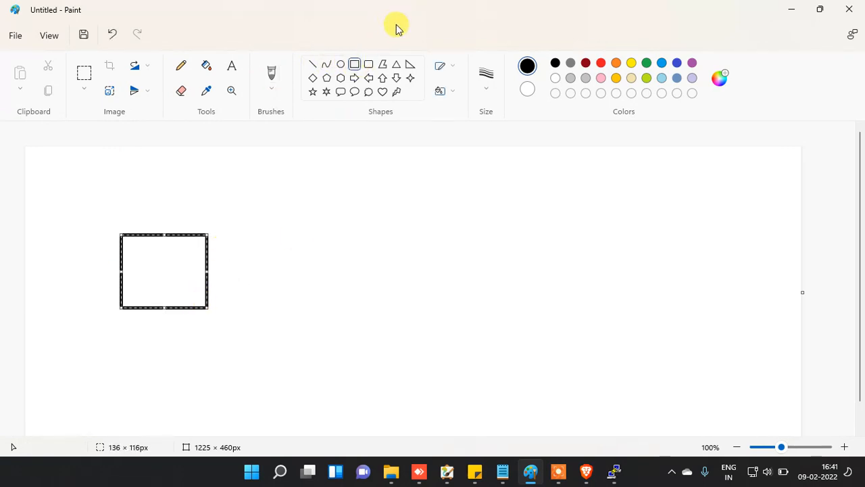
left_click(368, 65)
mouse_move(309, 221)
left_mouse_down()
mouse_move(398, 323)
mouse_move(414, 322)
mouse_move(413, 315)
left_mouse_up()
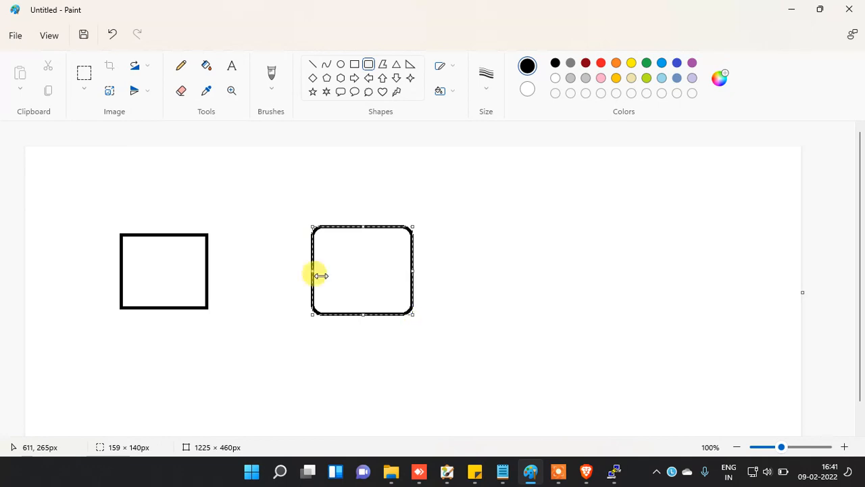
left_click(228, 119)
Step: Connect the two boxes with an upper and a lower straight line
left_click(315, 65)
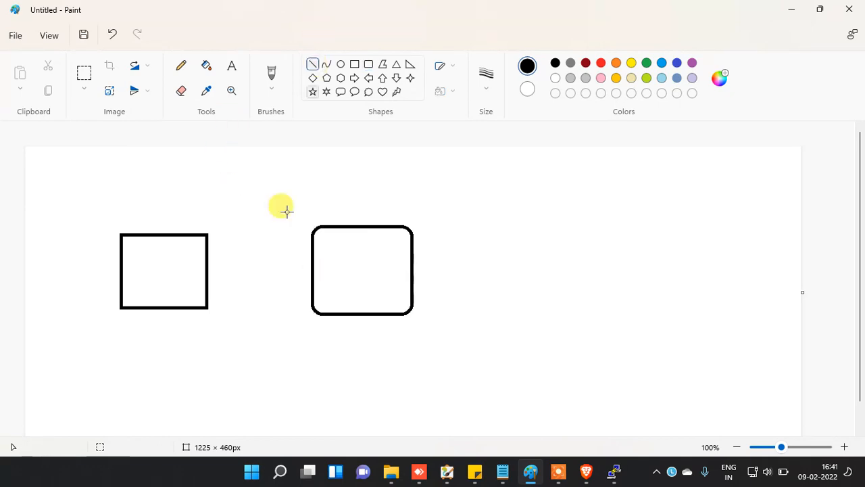
left_click_drag(206, 246, 311, 247)
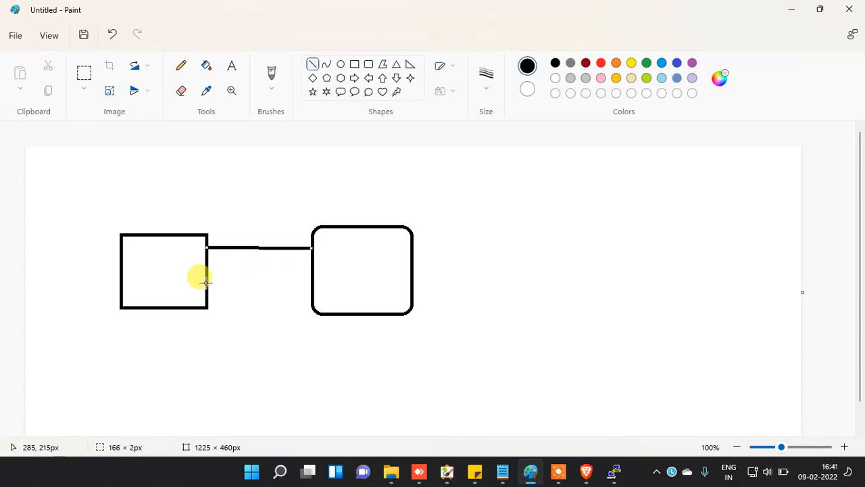
left_click_drag(206, 281, 313, 279)
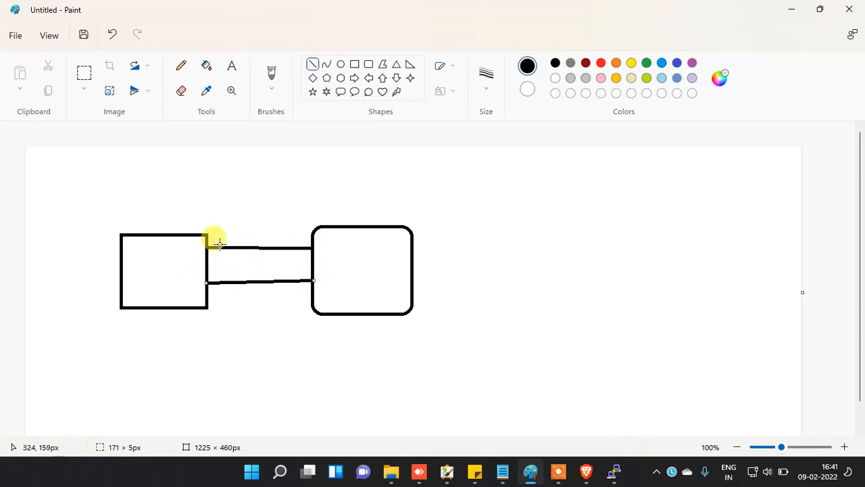
left_click(227, 234)
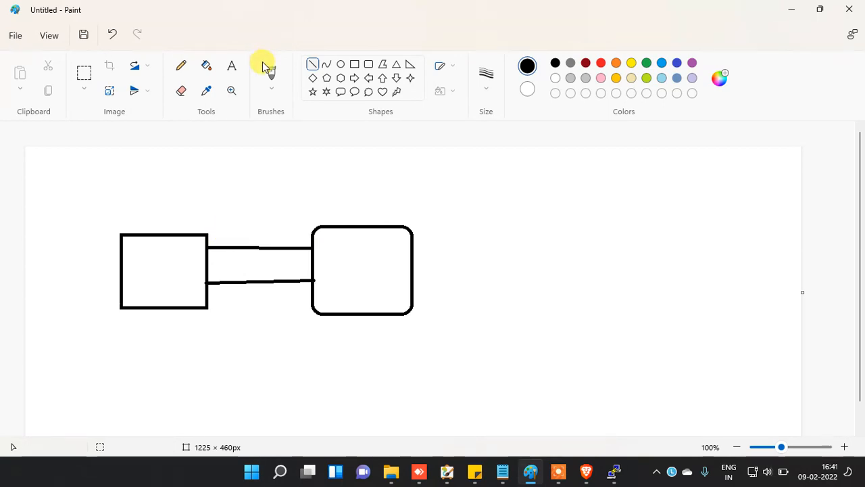
Step: Label the upper line 'IN bond' and the lower one 'outbond'
left_click(232, 65)
left_click(224, 229)
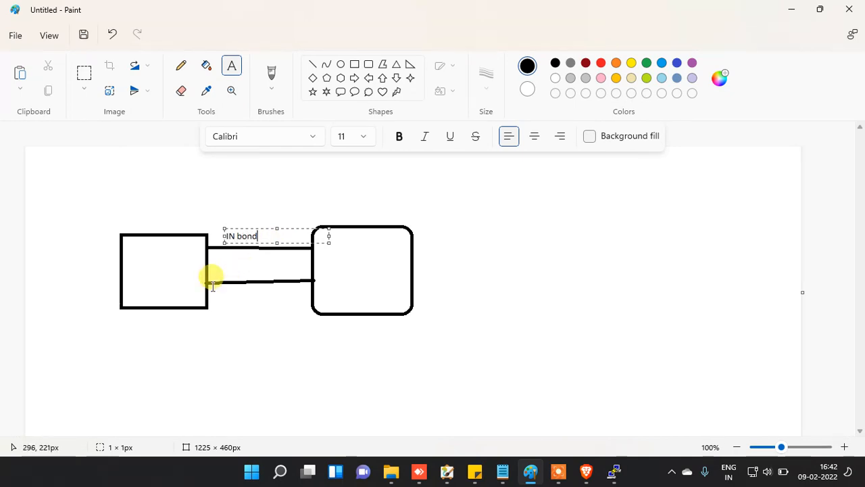
left_click(234, 267)
left_click(236, 266)
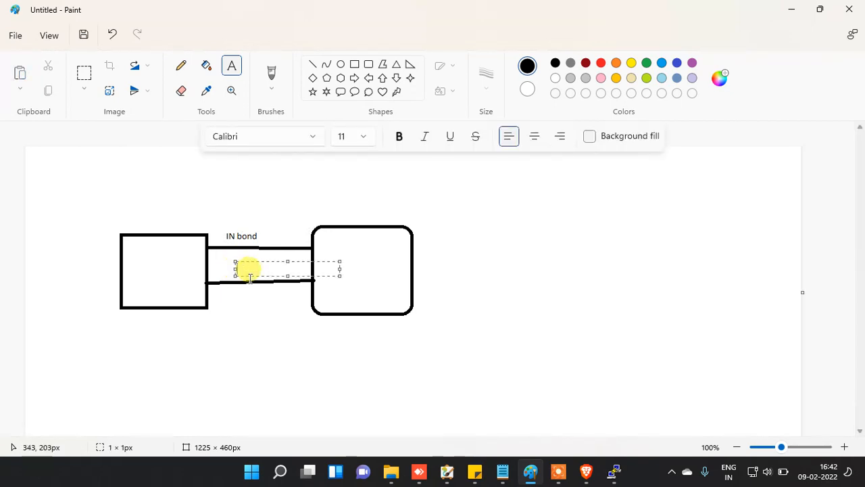
type("out")
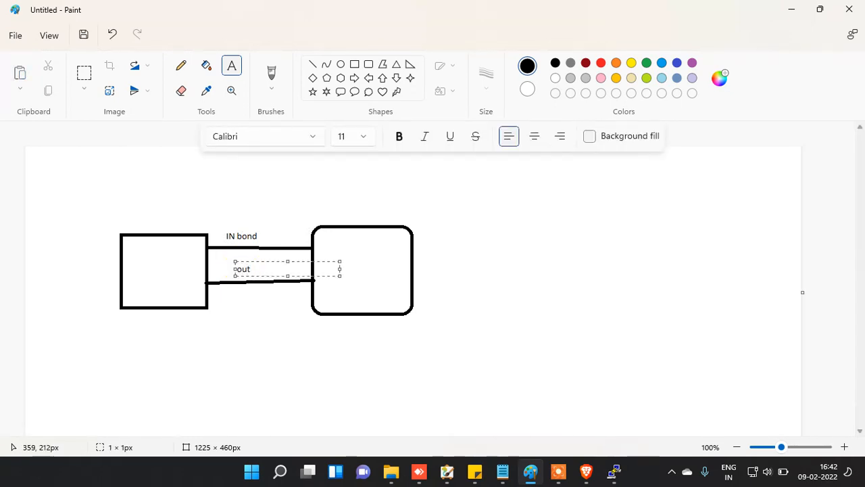
type("bond")
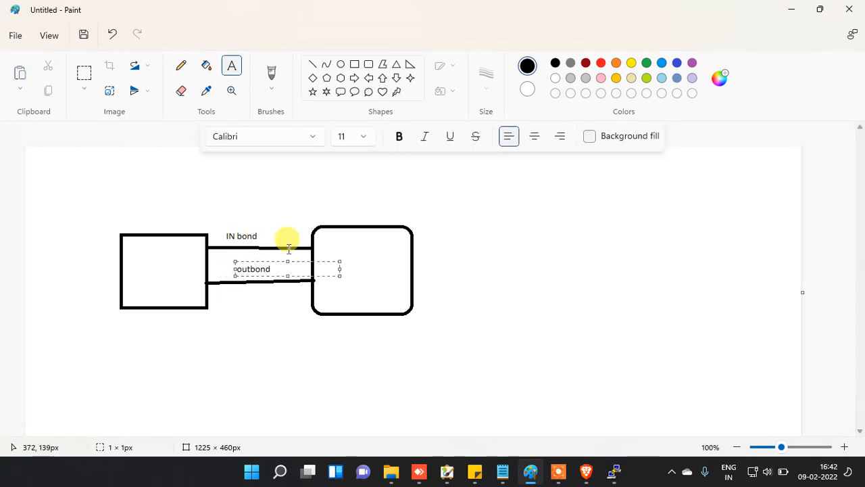
left_click(315, 304)
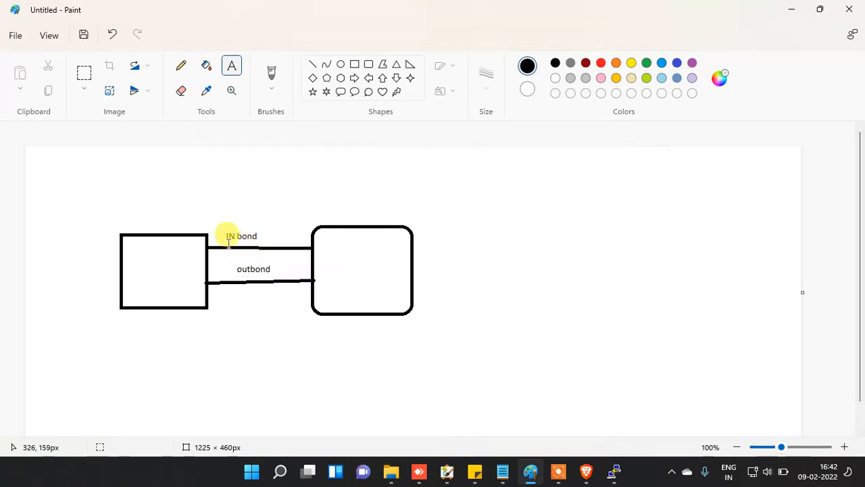
Step: Label the rectangle 'A' and the rounded box 'B'
left_click(158, 252)
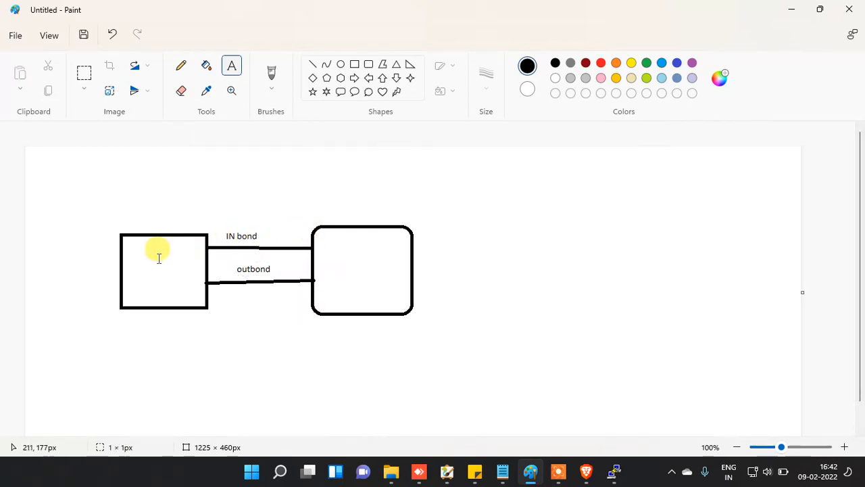
type("A")
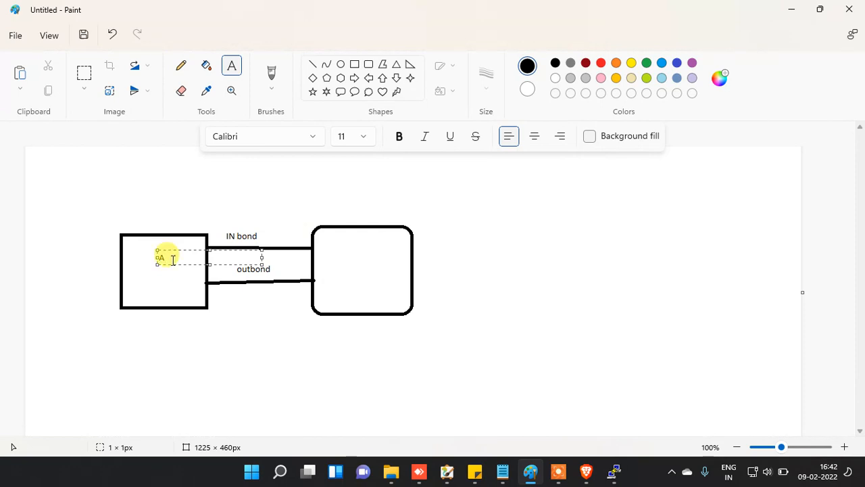
left_click(382, 276)
left_click(364, 259)
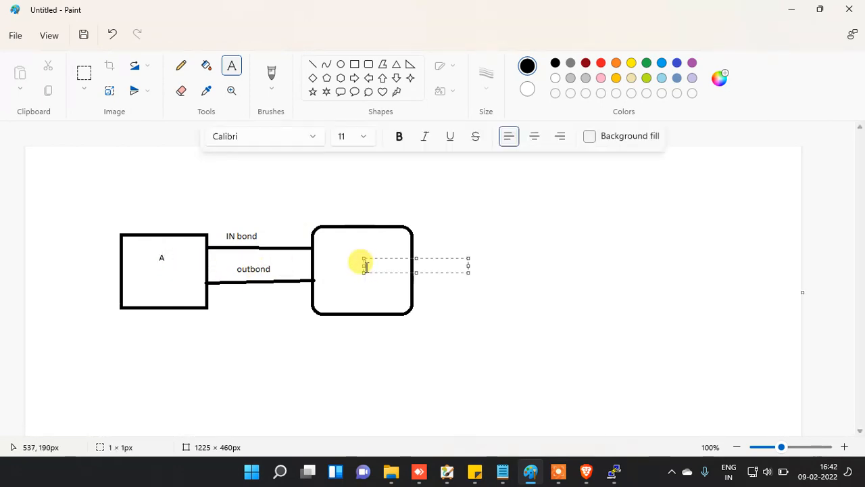
type("B")
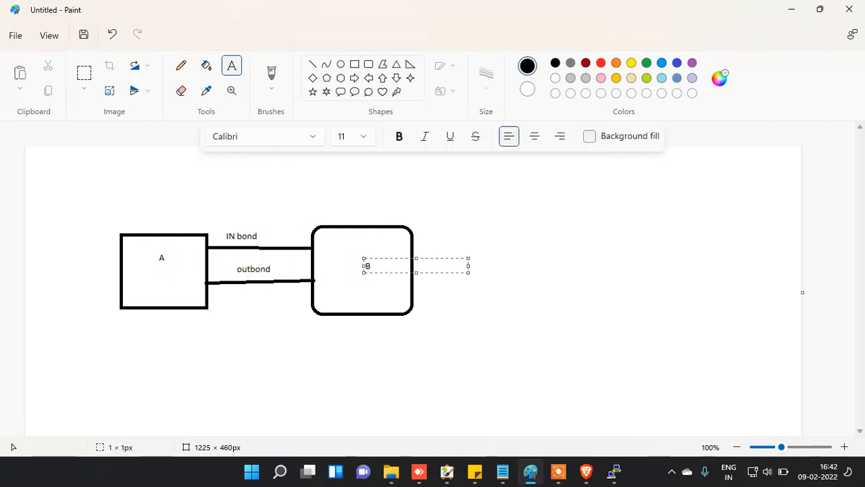
left_click(320, 239)
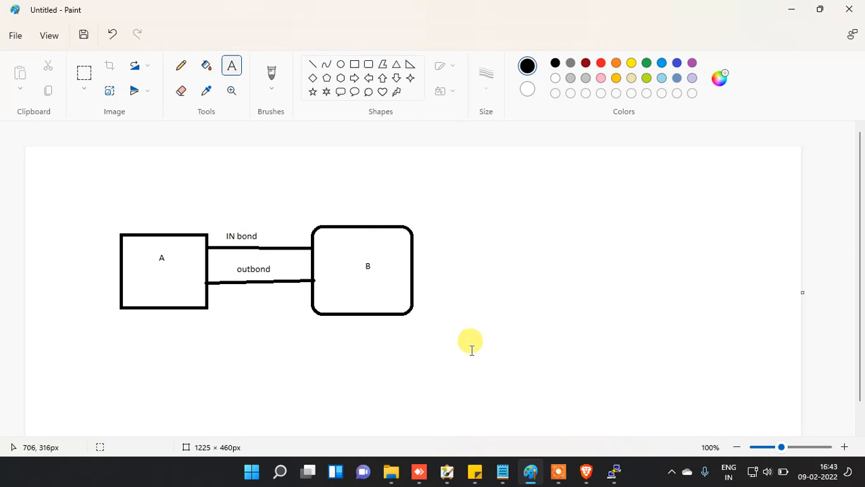
Step: Set DXC-SG's inbound rule type to SSH (TCP 22, source 0.0.0.0/0) and save it
left_click(585, 471)
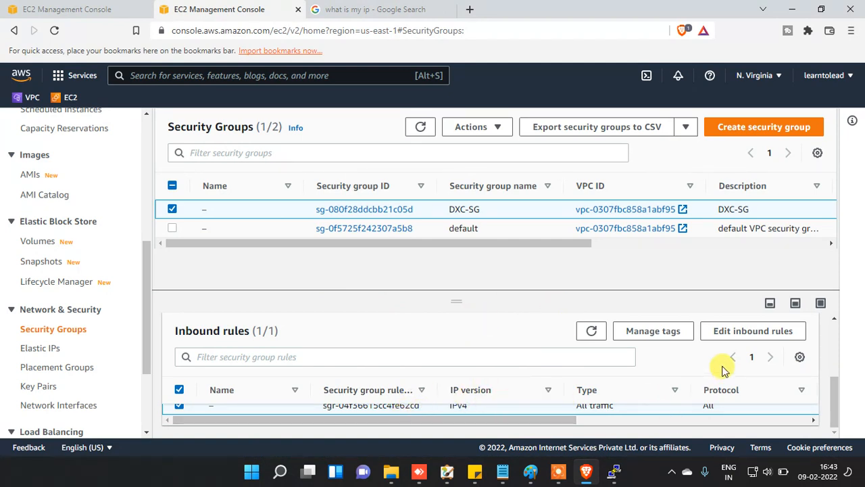
left_click(736, 330)
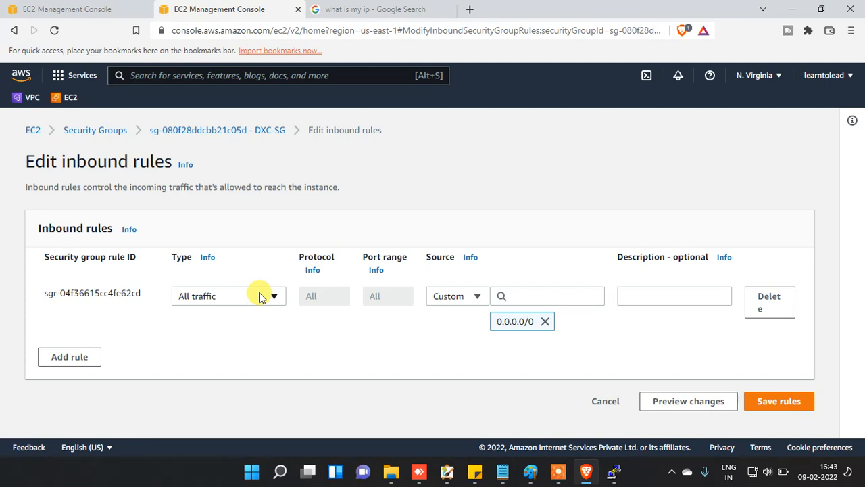
left_click(262, 298)
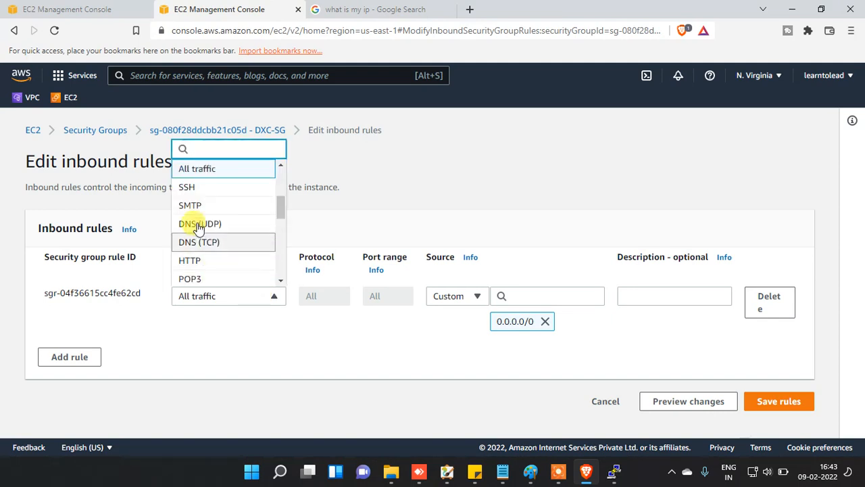
left_click(200, 189)
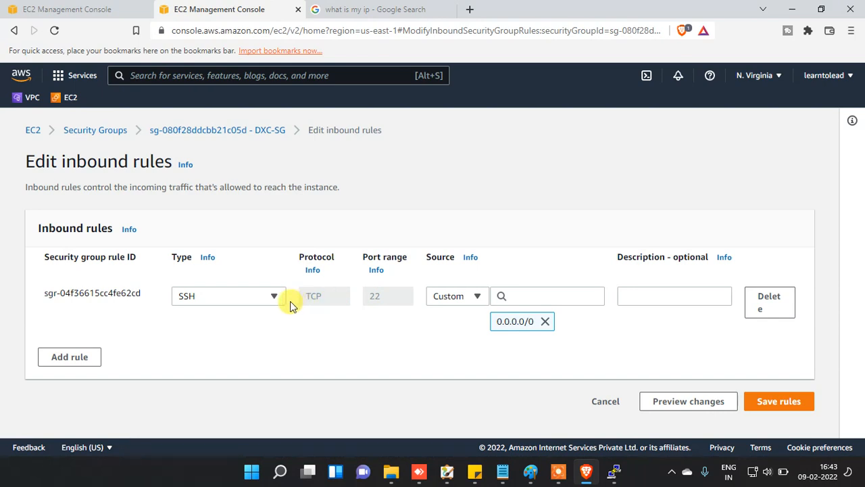
left_click(771, 405)
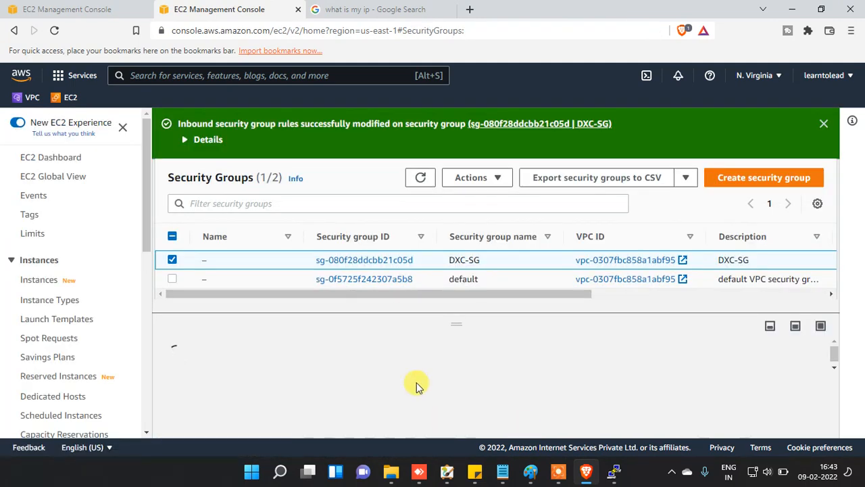
Step: Open a duplicate of the PuTTY SSH session in a second window
left_click(615, 471)
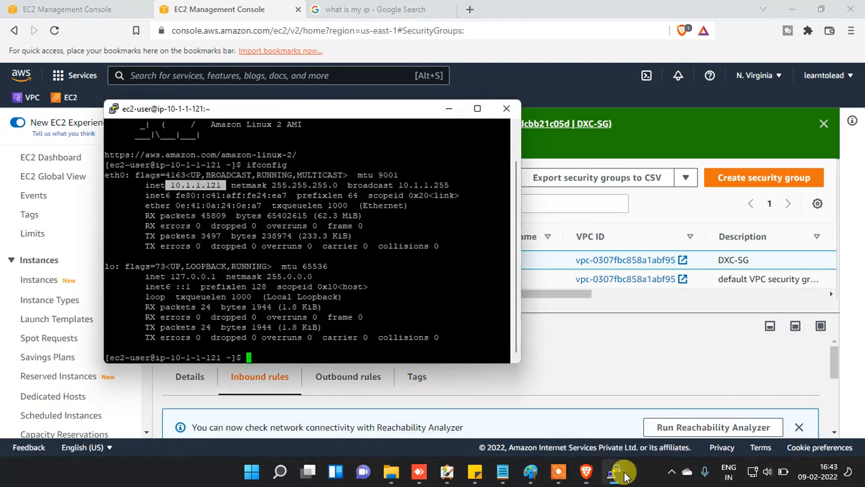
right_click(306, 113)
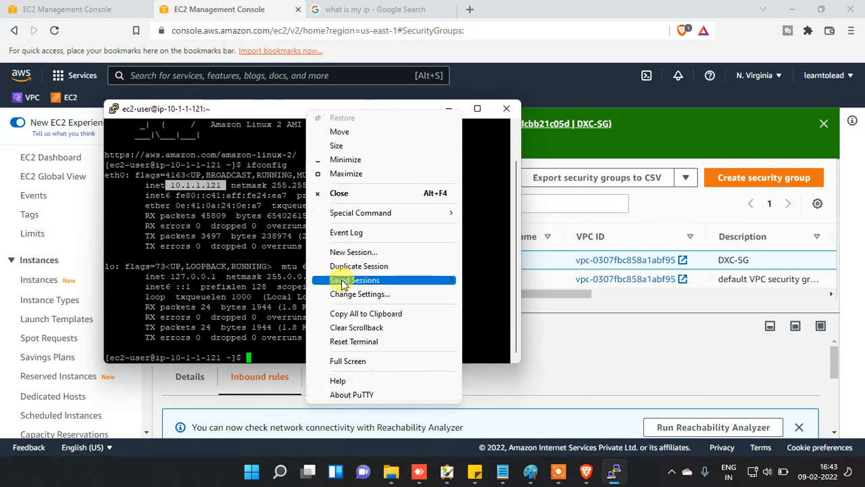
left_click(369, 267)
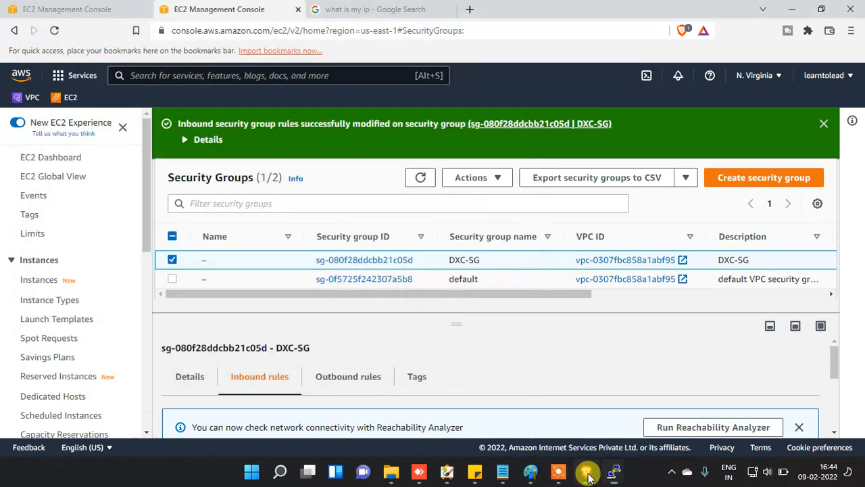
Step: Change DXC-SG's inbound rule type to POP3 (TCP 110) and save it, then return to PuTTY
left_click(585, 471)
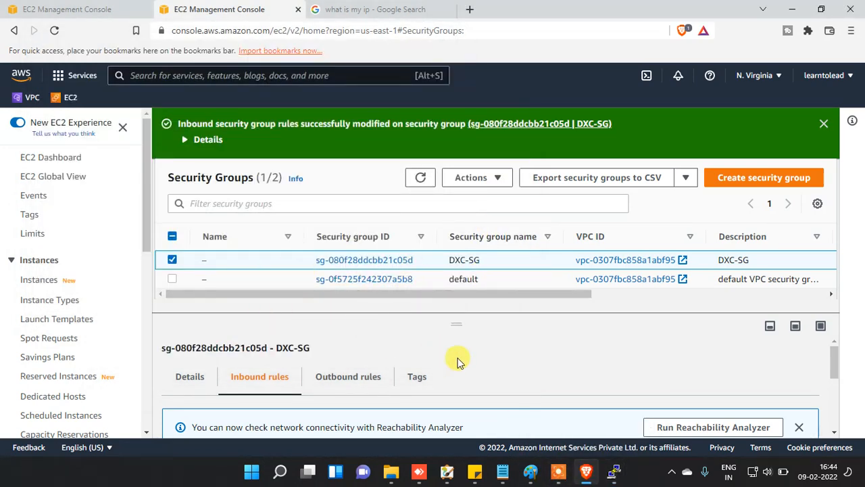
scroll(560, 374, "down", 3)
scroll(570, 392, "up", 2)
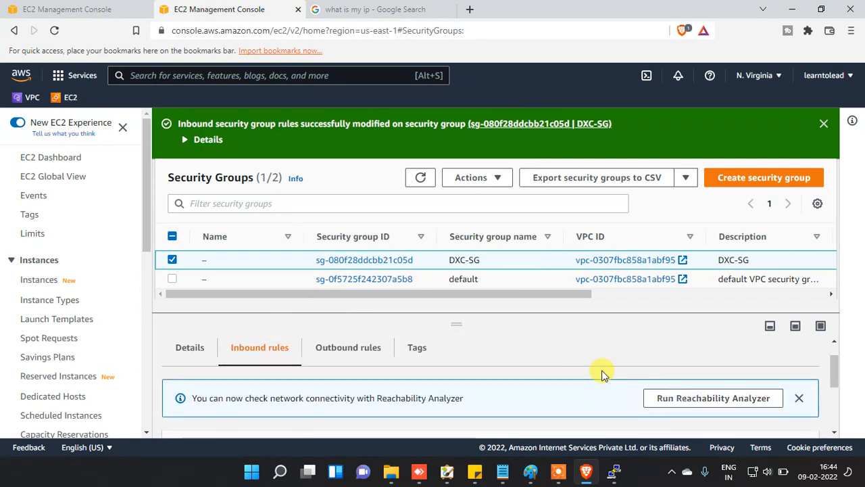
scroll(599, 373, "down", 1)
scroll(595, 382, "down", 1)
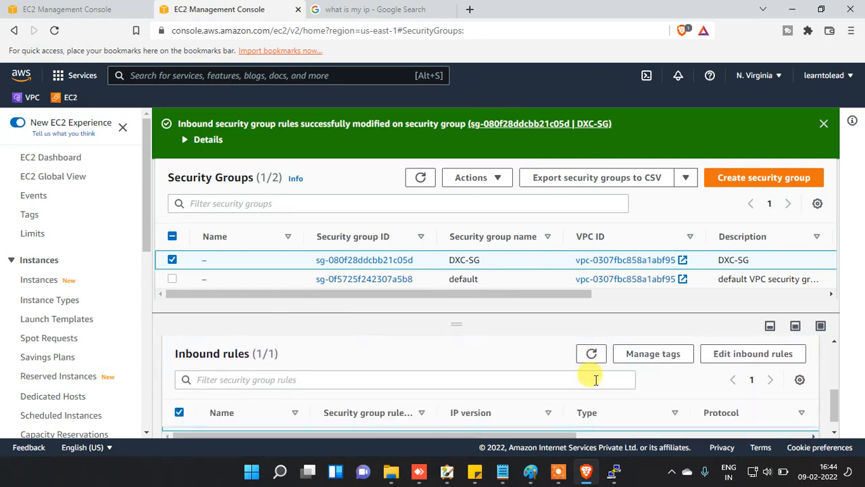
left_click(741, 352)
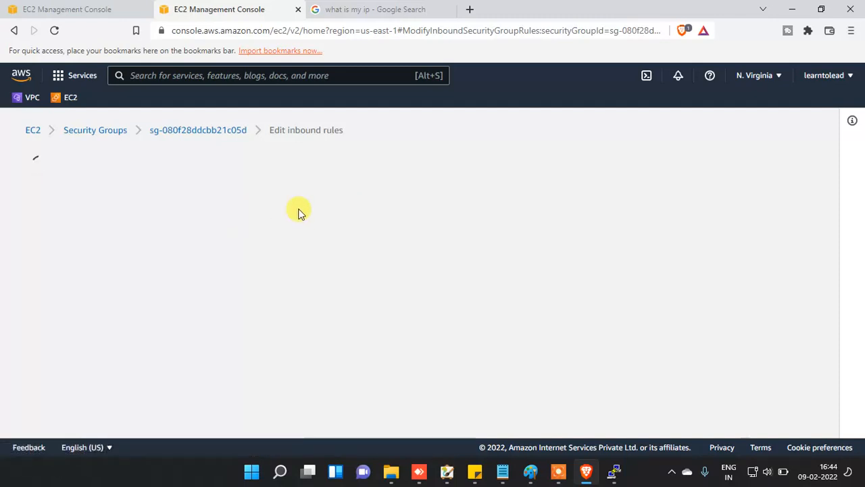
left_click(272, 295)
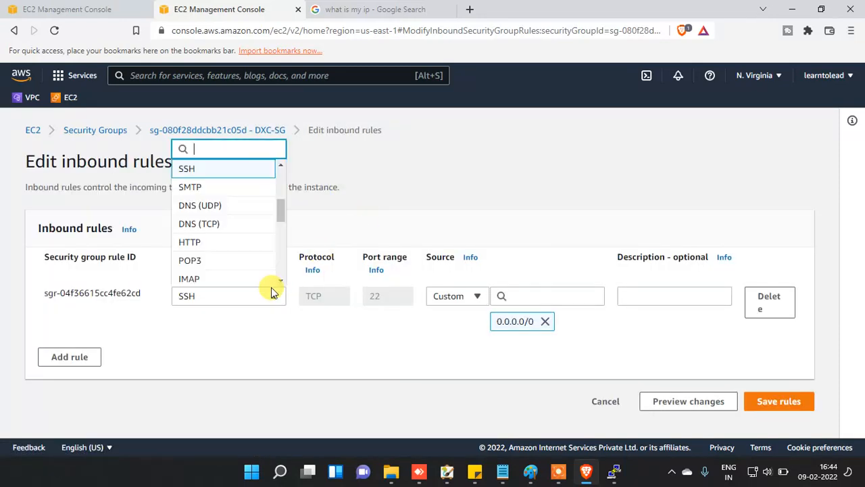
left_click(220, 267)
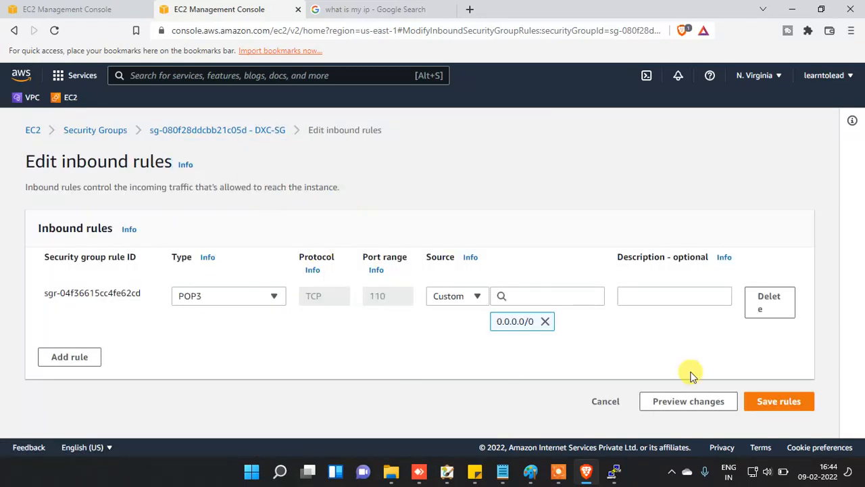
left_click(797, 402)
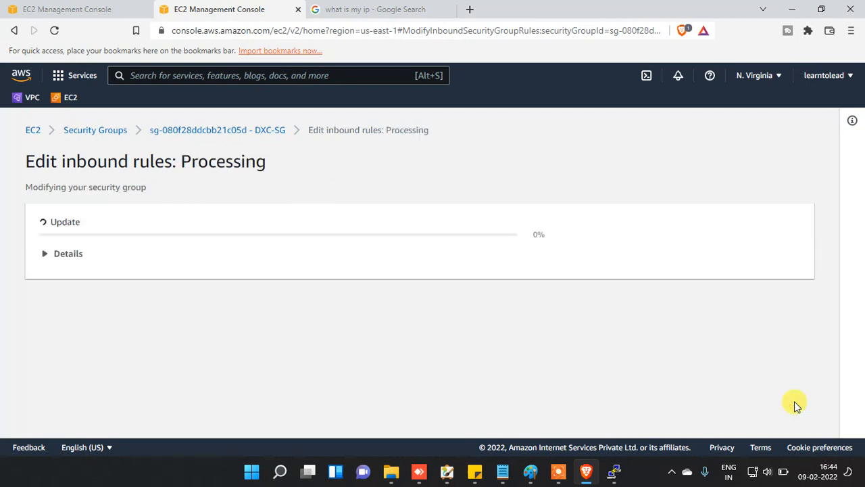
mouse_move(614, 479)
left_click(680, 407)
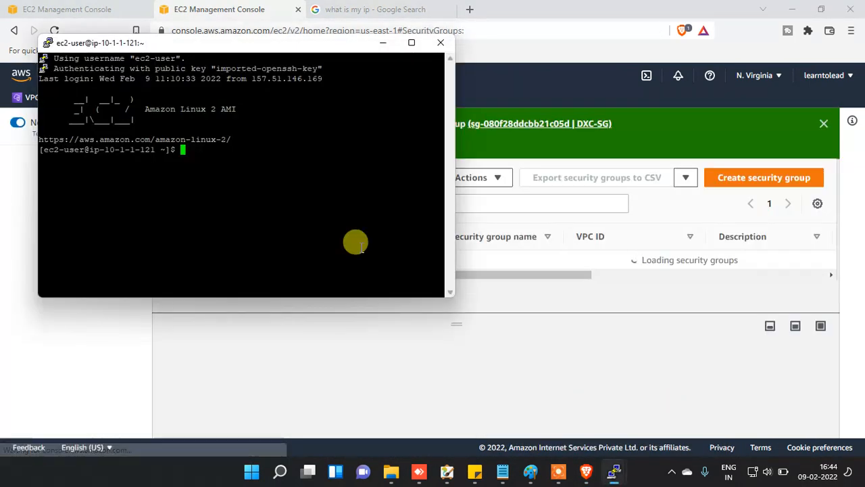
Step: Duplicate the PuTTY session to 34.238.172.102, mark a text area in Paint's box B, and dismiss the timeout error
right_click(272, 51)
left_click(330, 197)
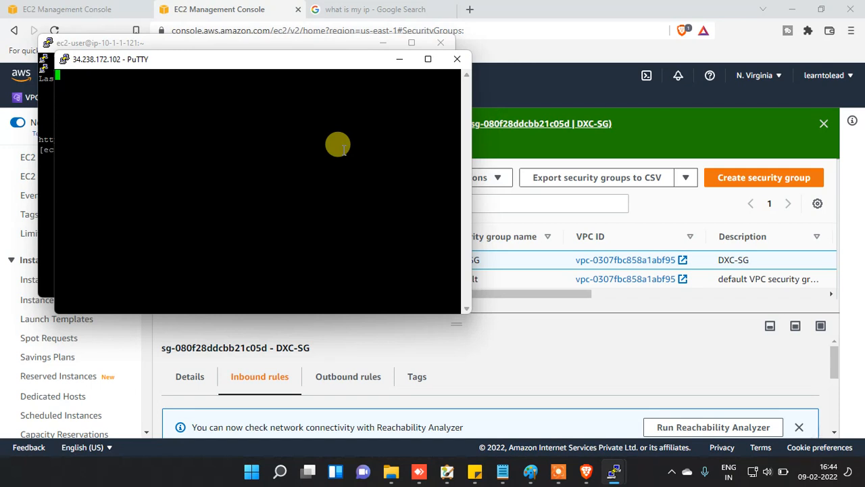
left_click(531, 472)
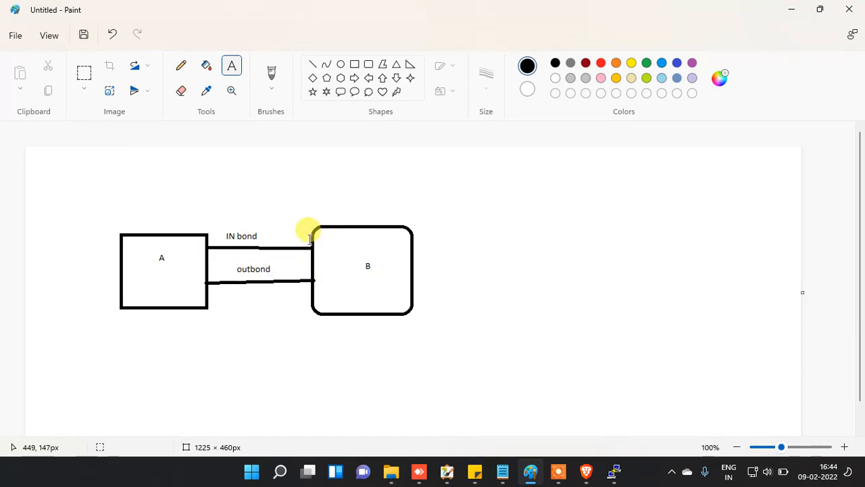
left_click_drag(333, 253, 369, 281)
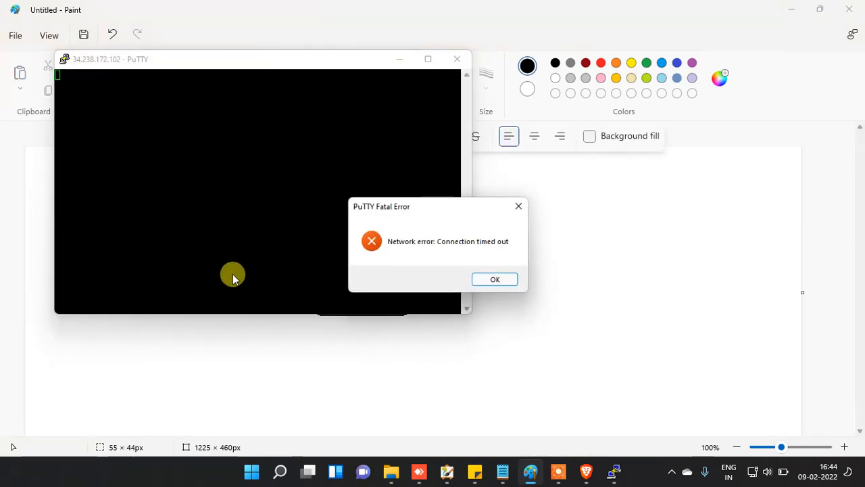
left_click(501, 279)
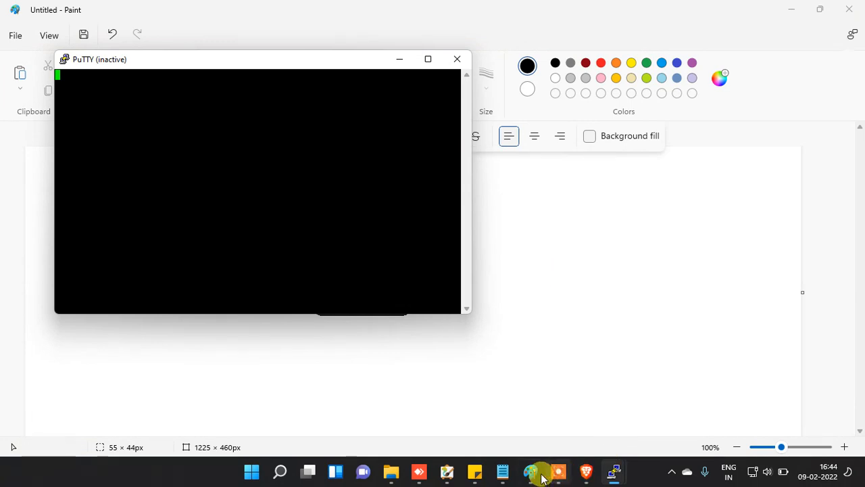
left_click(592, 477)
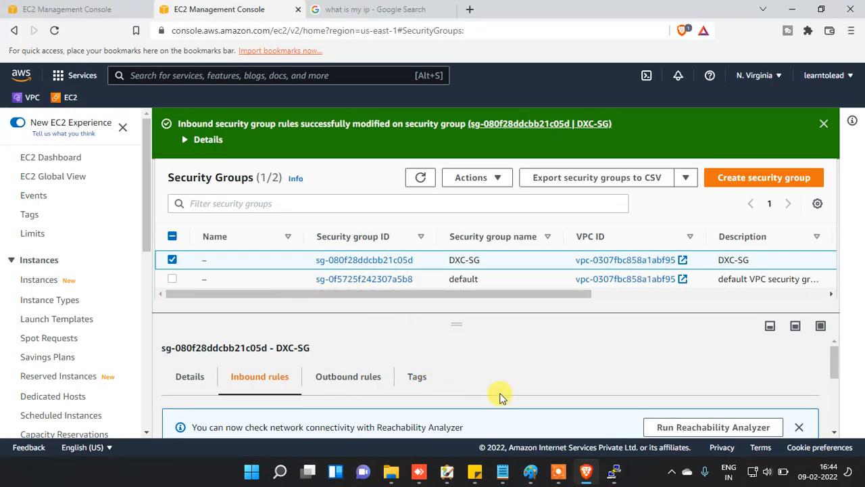
Step: Switch DXC-SG's inbound rule back to SSH (TCP 22) by searching the type list, and save
scroll(710, 426, "down", 3)
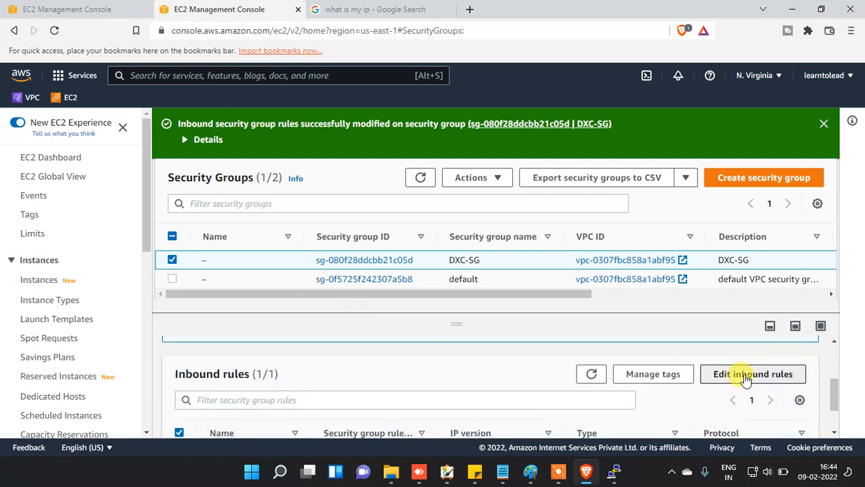
left_click(745, 376)
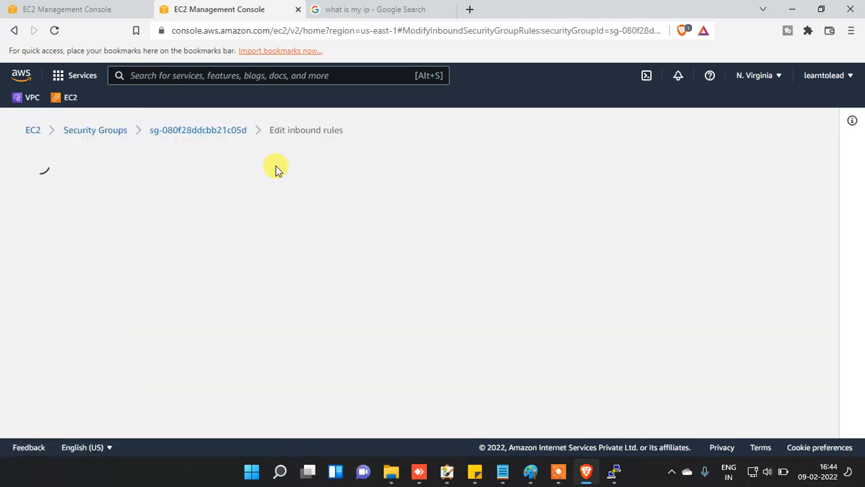
left_click(226, 298)
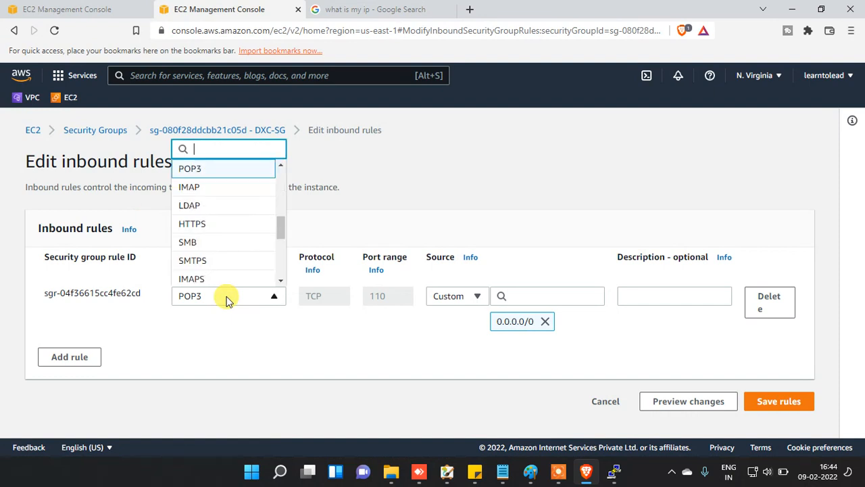
scroll(216, 257, "down", 2)
scroll(216, 252, "down", 1)
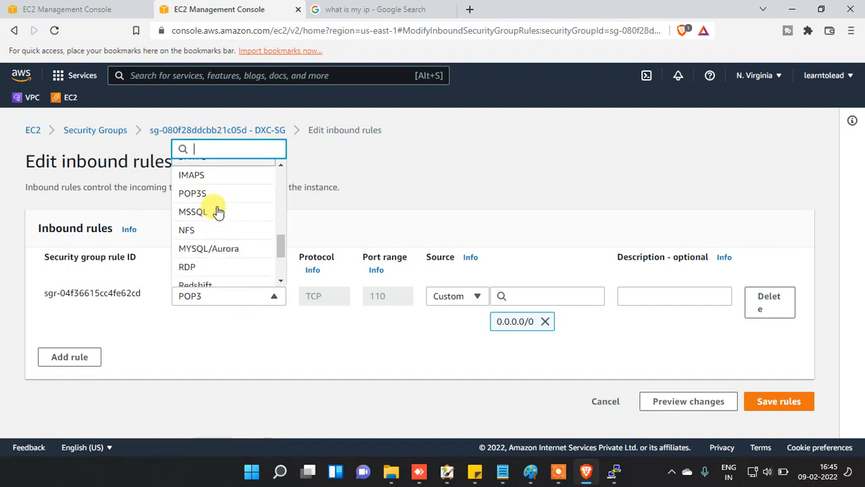
type("sas")
key("BackSpace")
key("BackSpace")
type("s")
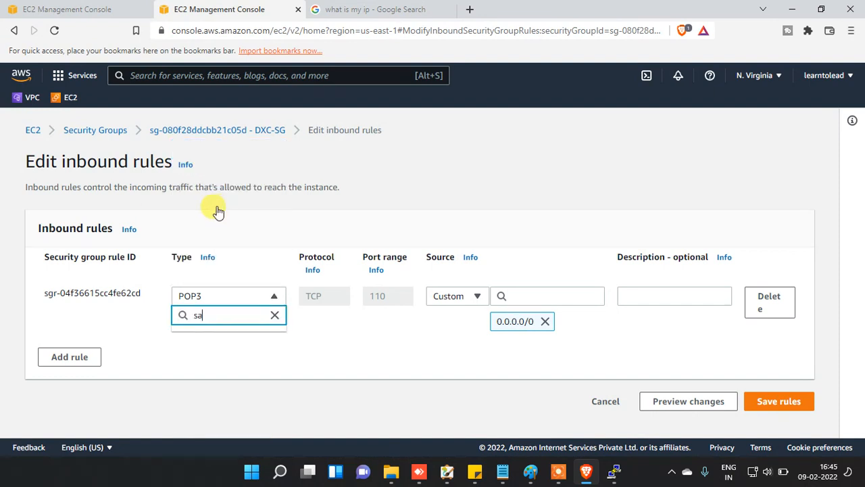
key("Down")
key("Return")
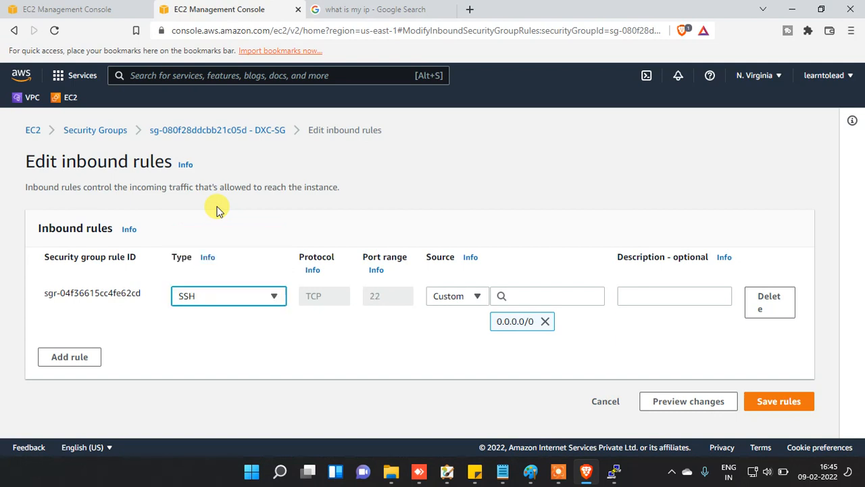
left_click(764, 402)
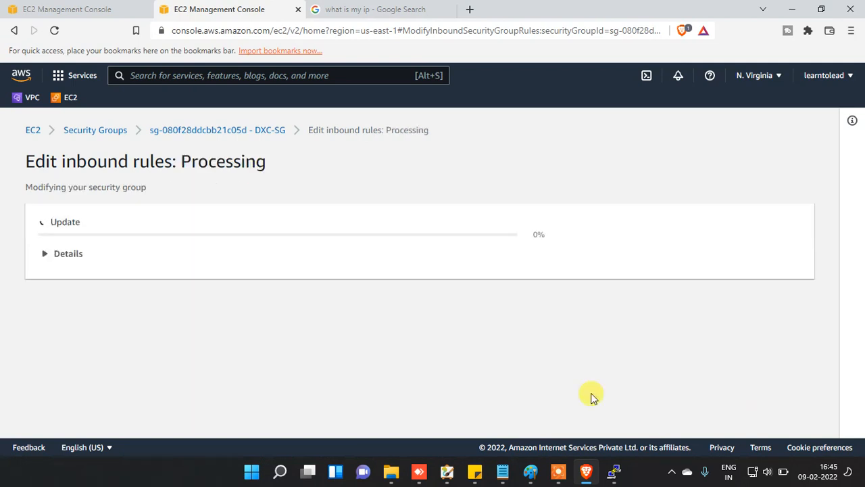
Step: Restart the inactive PuTTY session so it reconnects to the instance over SSH
mouse_move(613, 471)
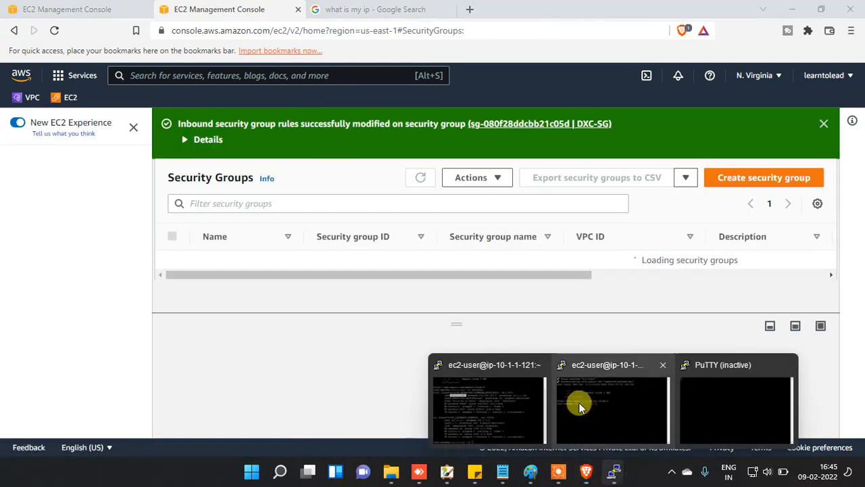
left_click(709, 395)
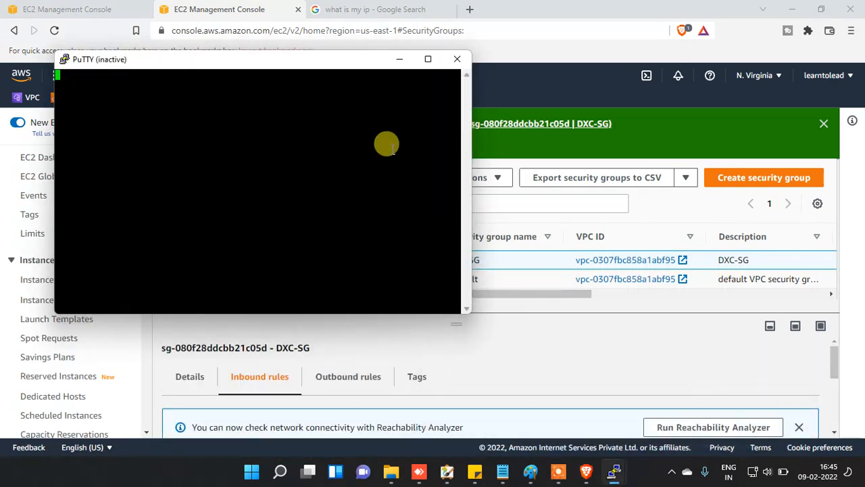
right_click(275, 69)
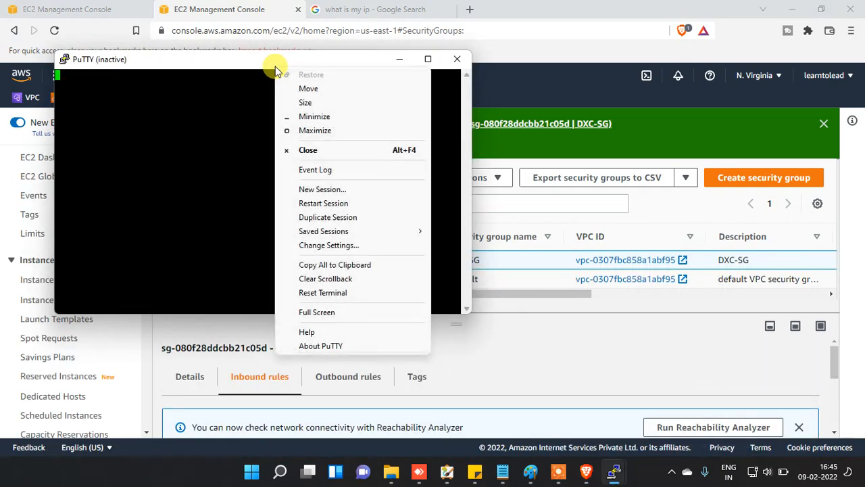
left_click(324, 203)
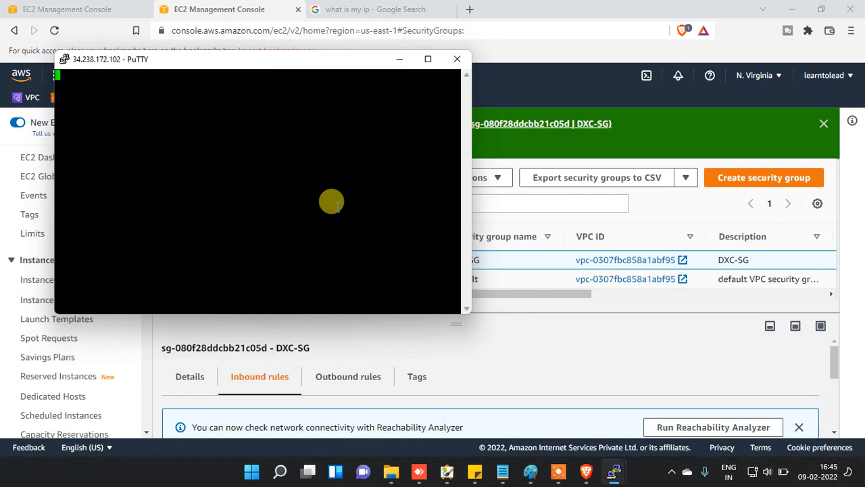